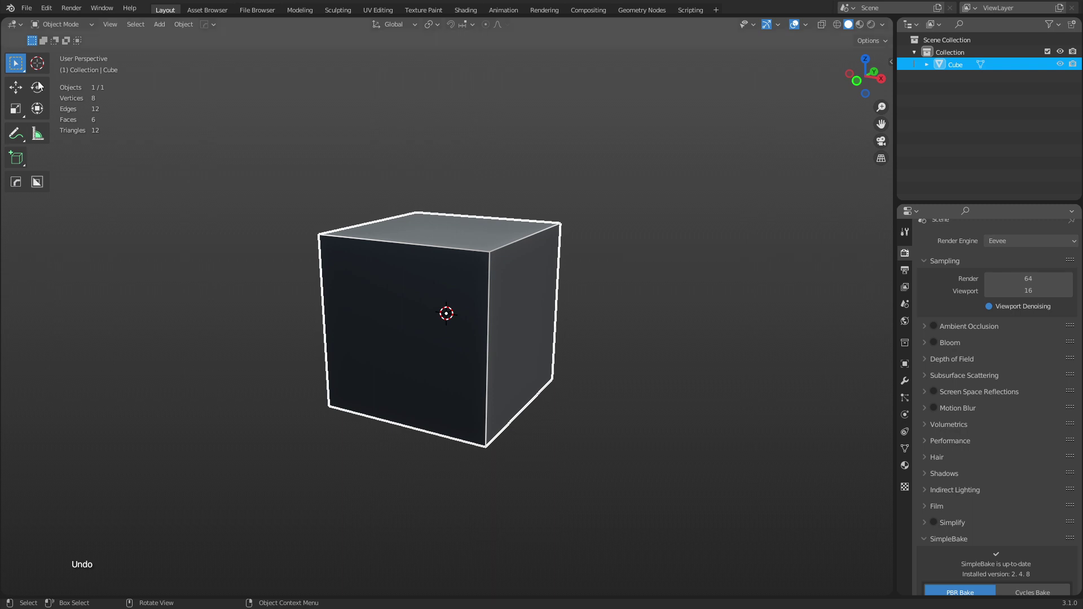
Open the add-on preferences and filter the add-ons by "machin"
click(46, 8)
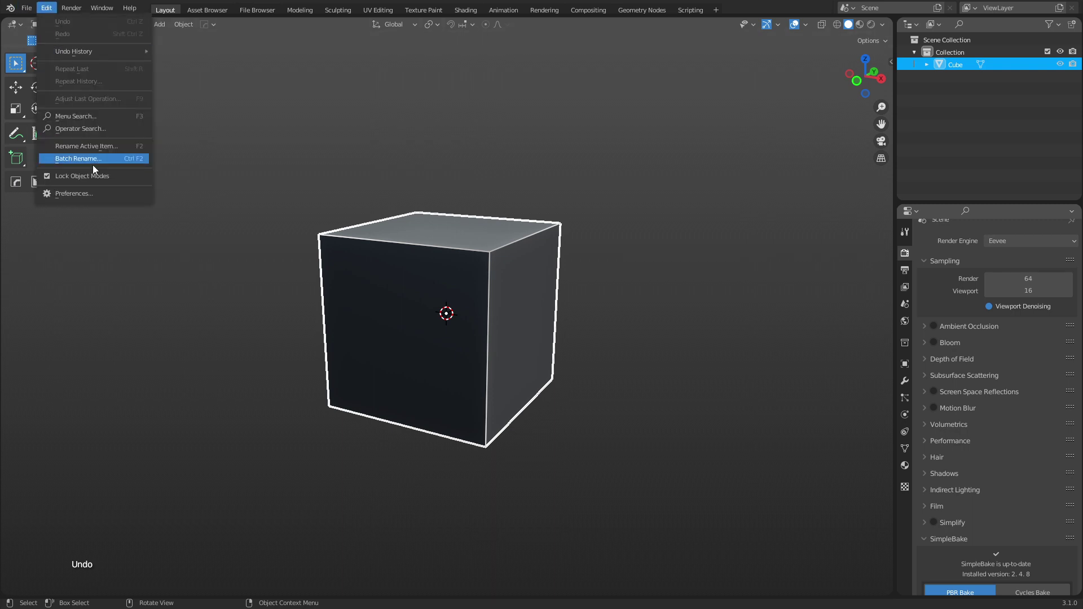
click(95, 190)
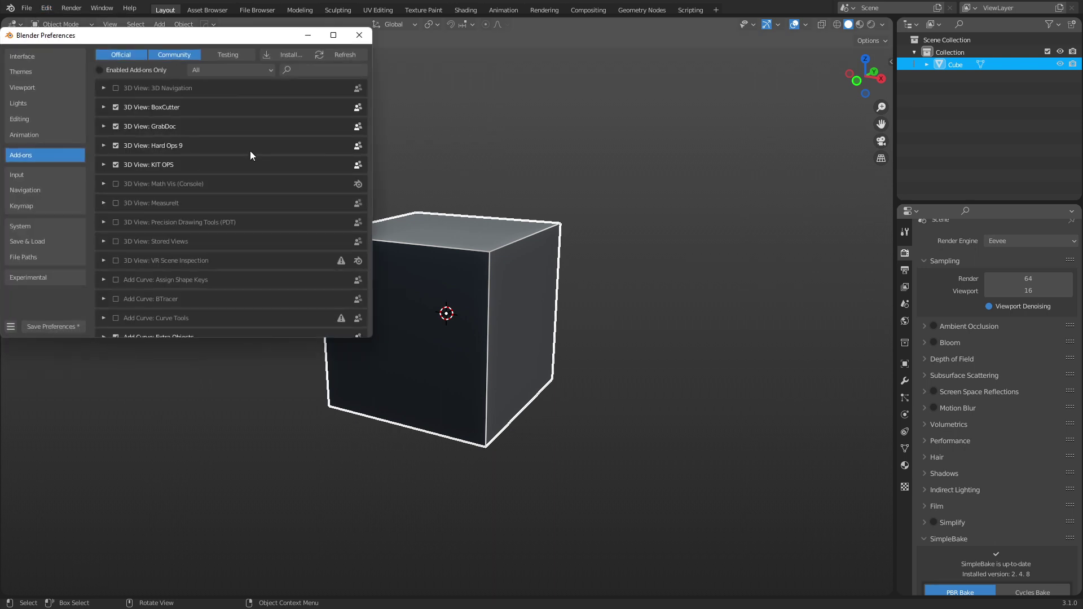
click(308, 72)
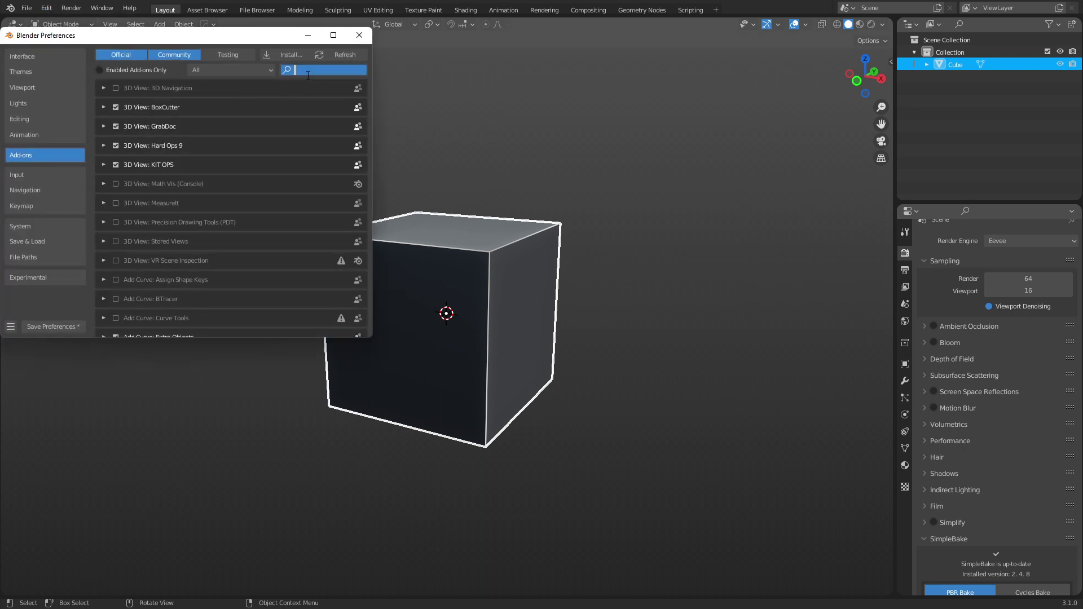
text(machin)
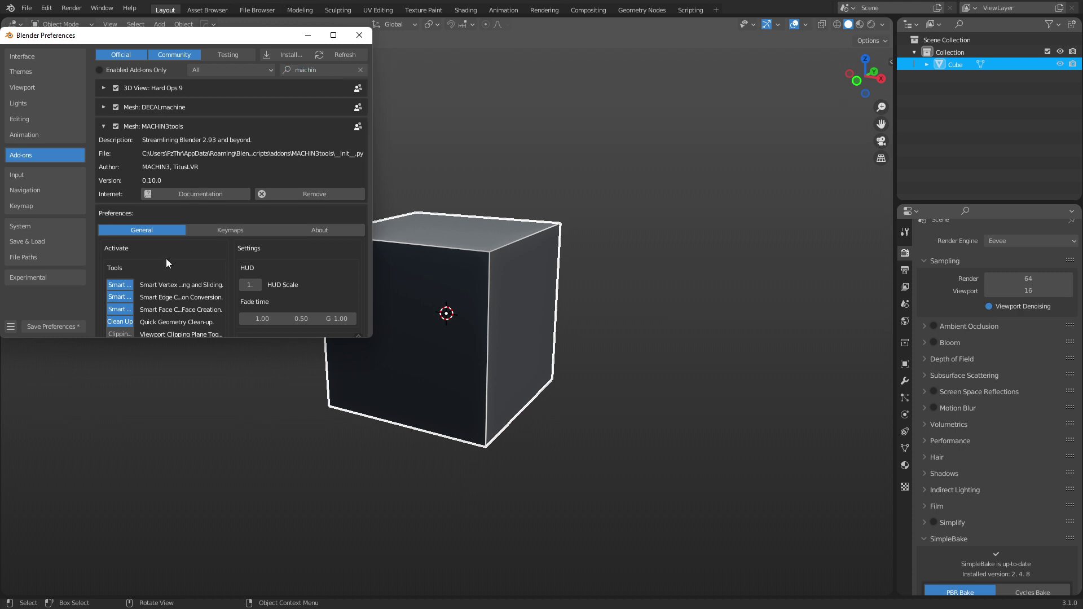
Enable the Modes Pie menu in the MACHIN3tools add-on's general preferences and close the preferences
scroll(166, 258, down, 7)
scroll(168, 257, down, 5)
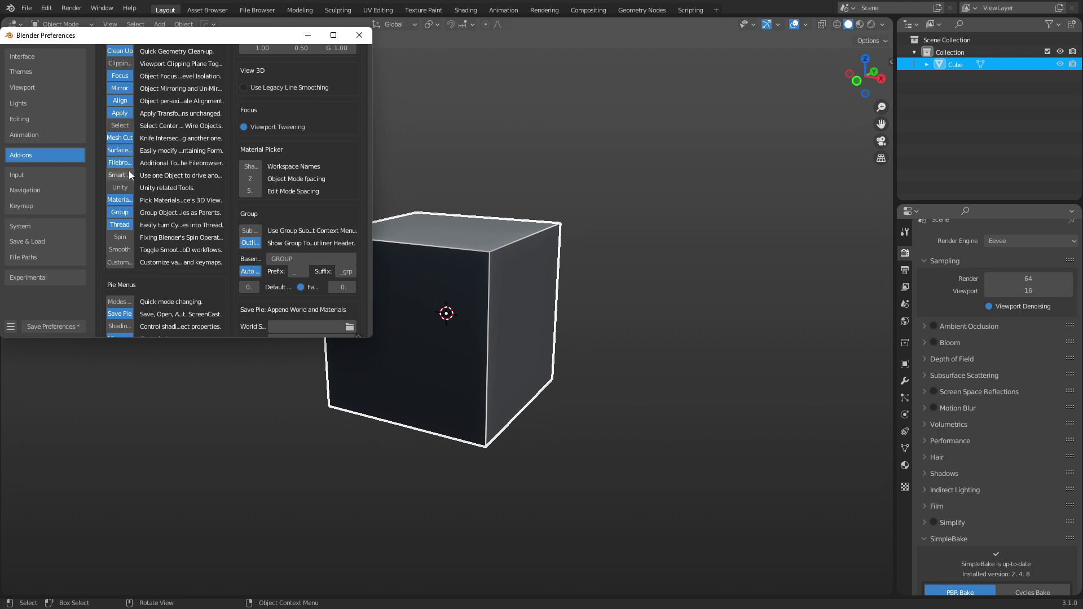
scroll(164, 276, down, 2)
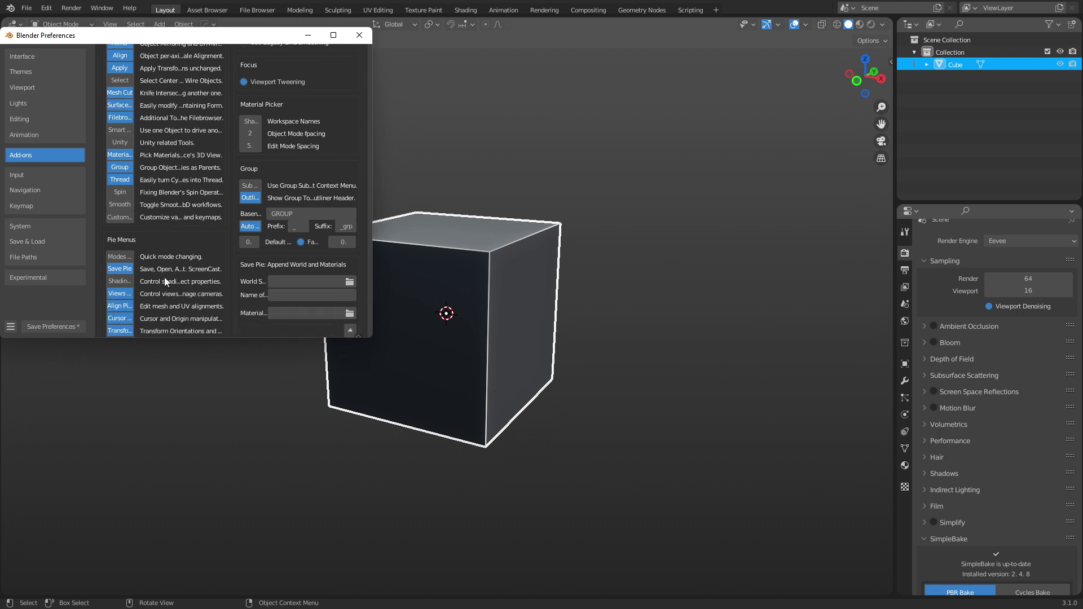
click(120, 258)
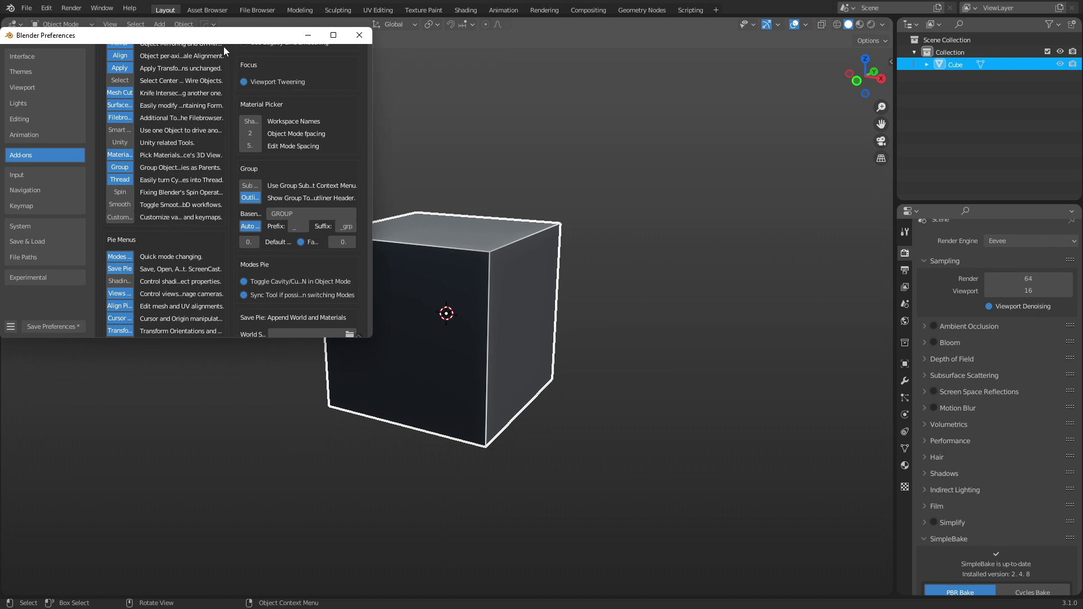
drag(223, 46, 400, 107)
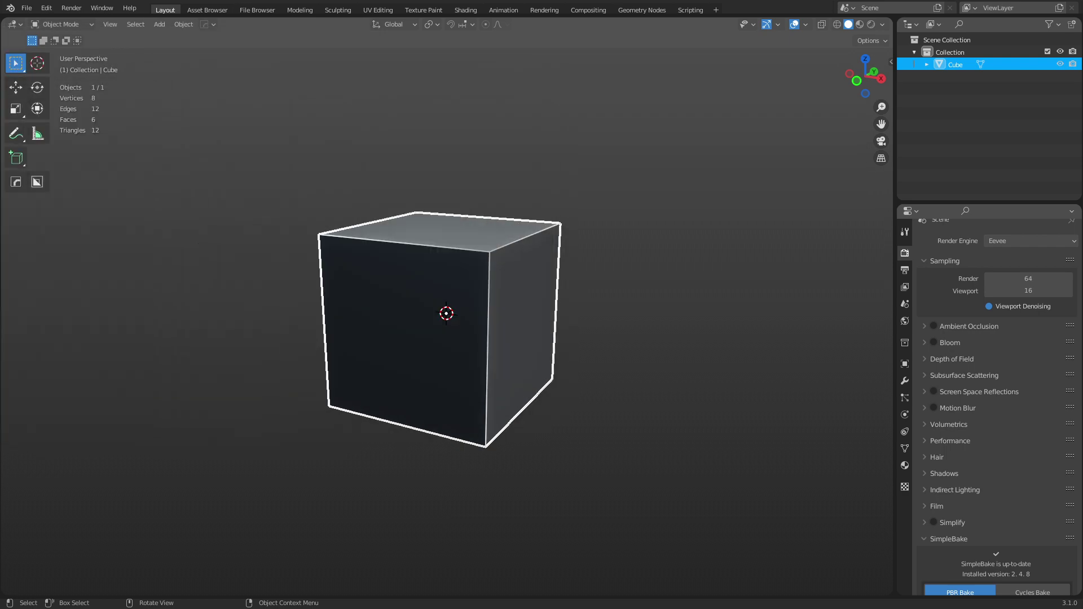
Switch the cube to Edit Mode with the Modes pie and look at the pie's Surface Slide option
scroll(495, 311, up, 1)
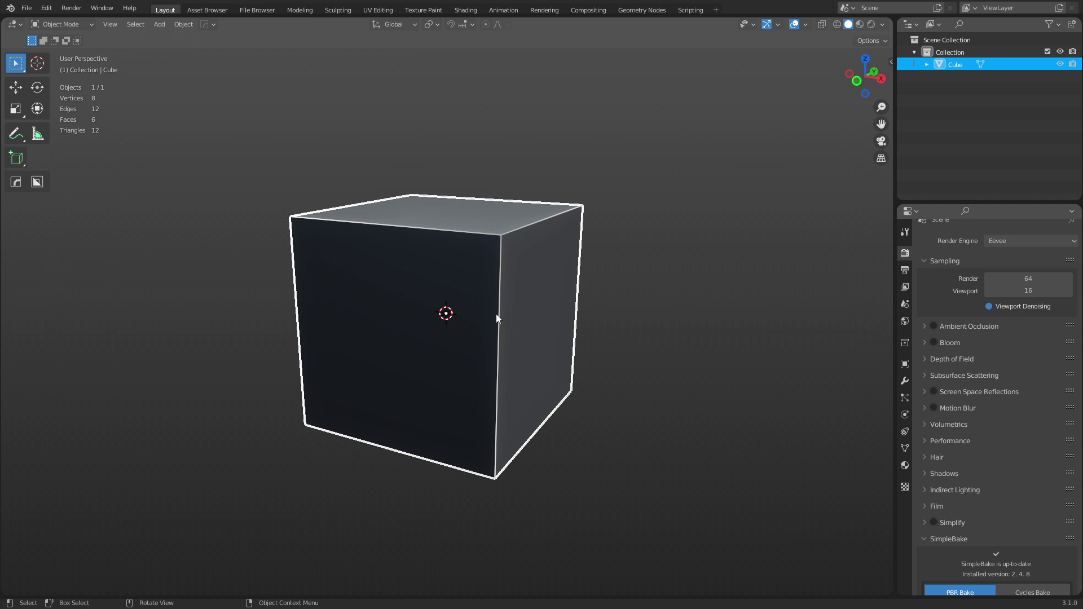
key(Tab)
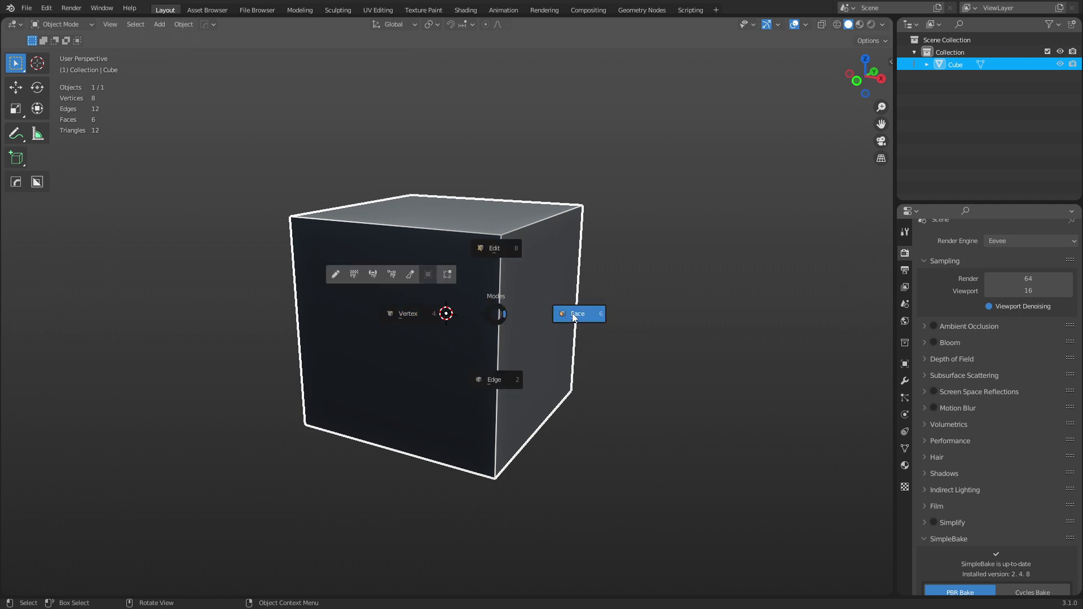
click(518, 259)
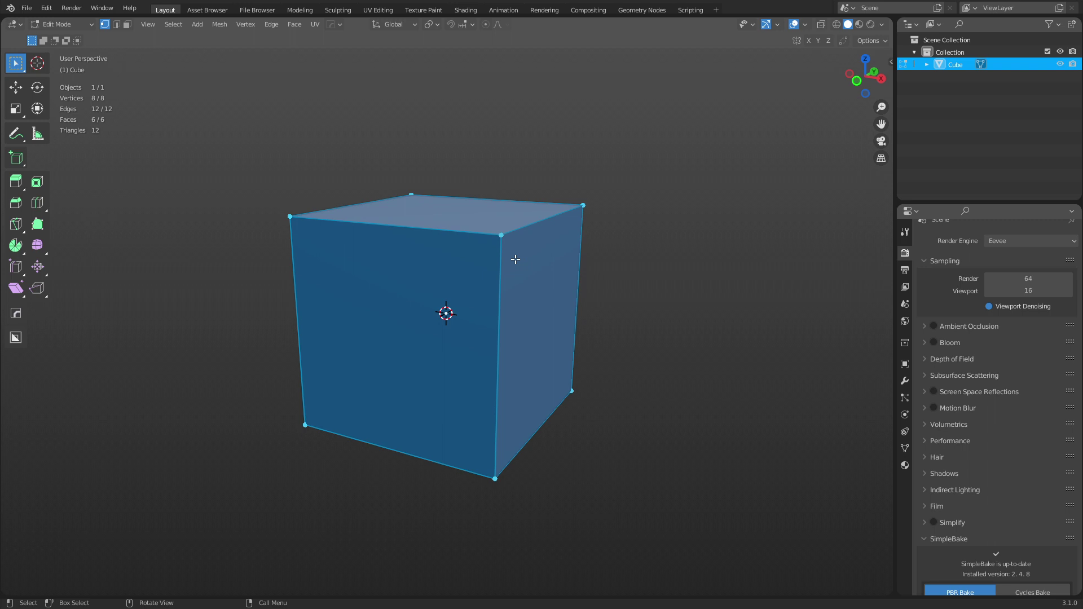
key(Tab)
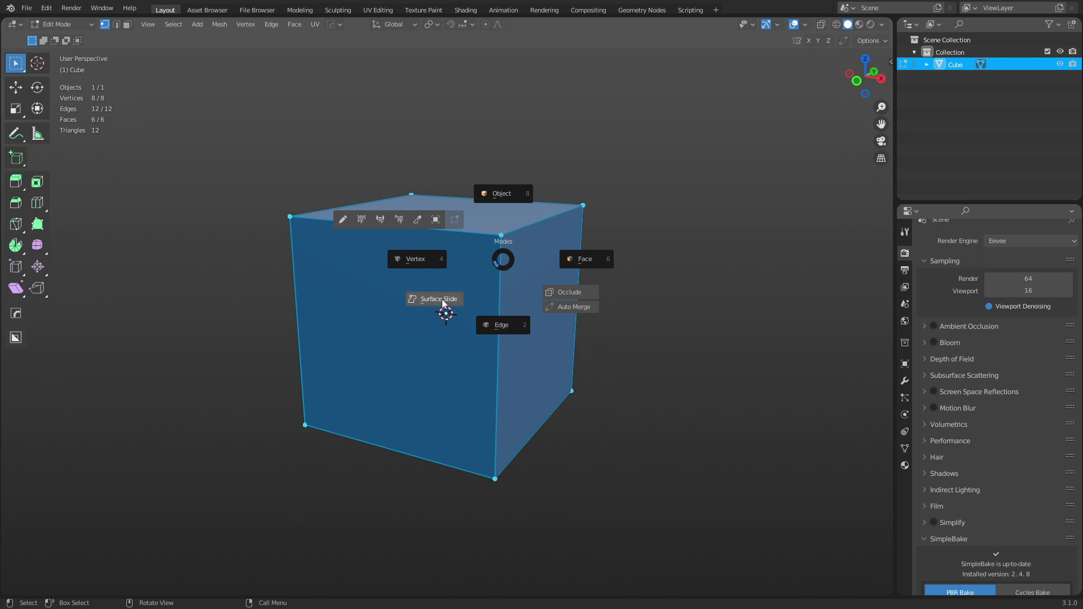
key(Escape)
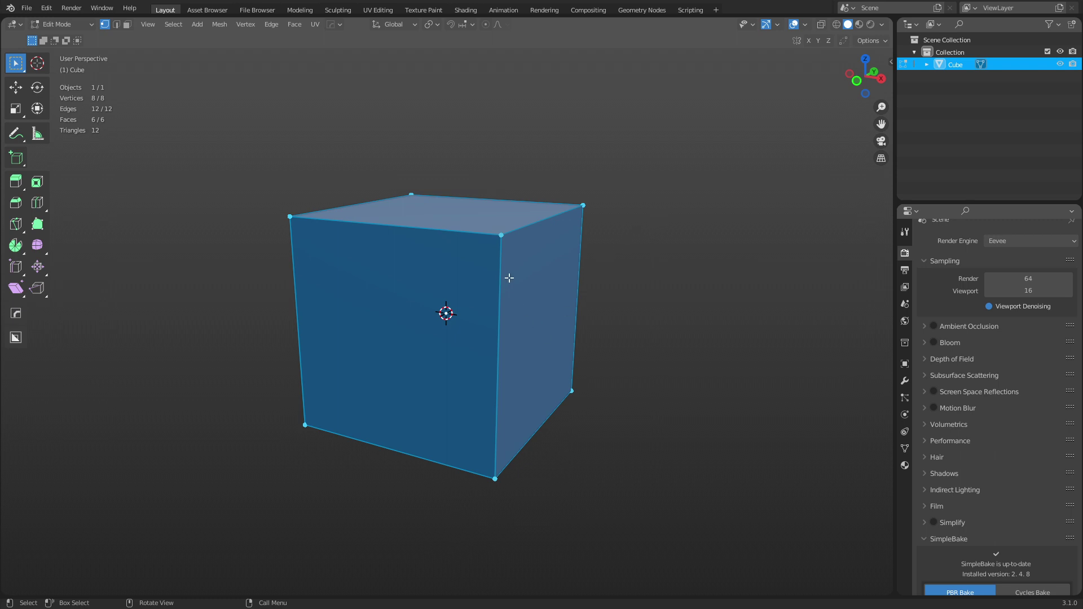
Look up Surface Slide by searching the commands for "surfa", and start Surface Slide on the cube
key(F3)
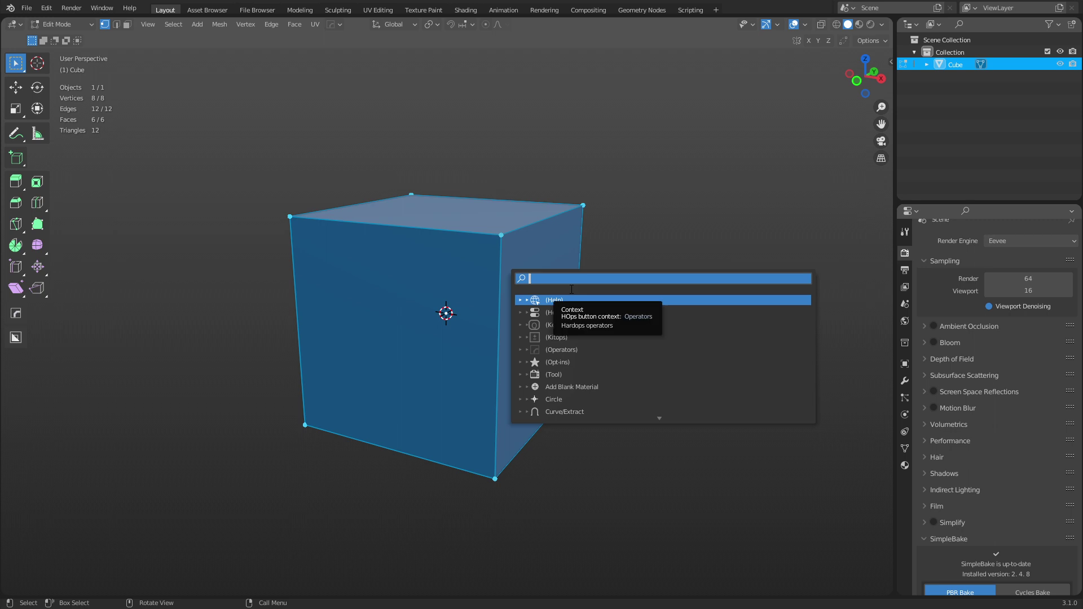
text(surfa)
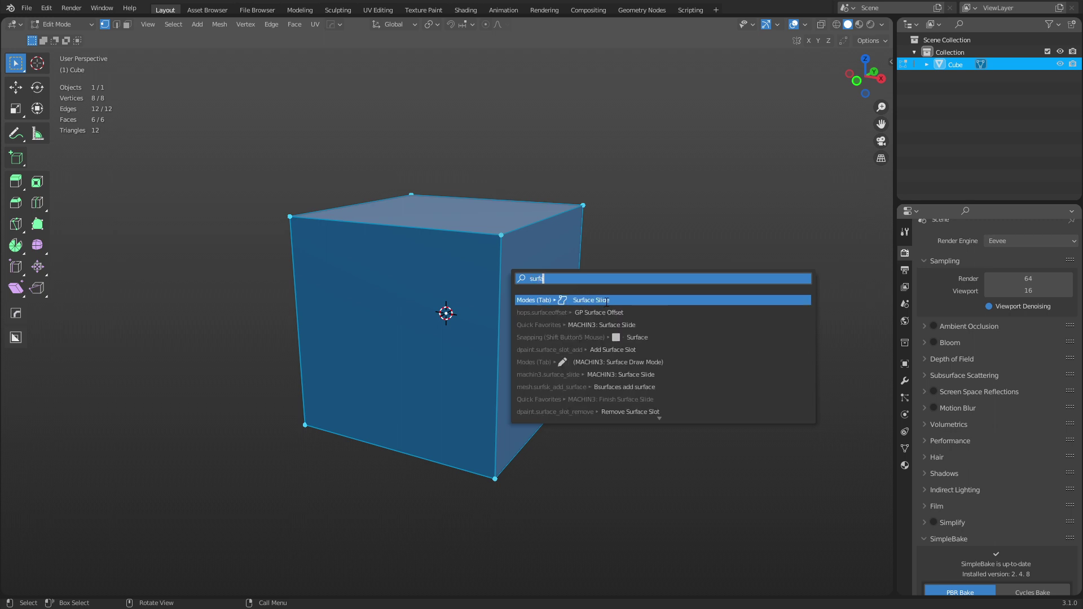
right_click(611, 299)
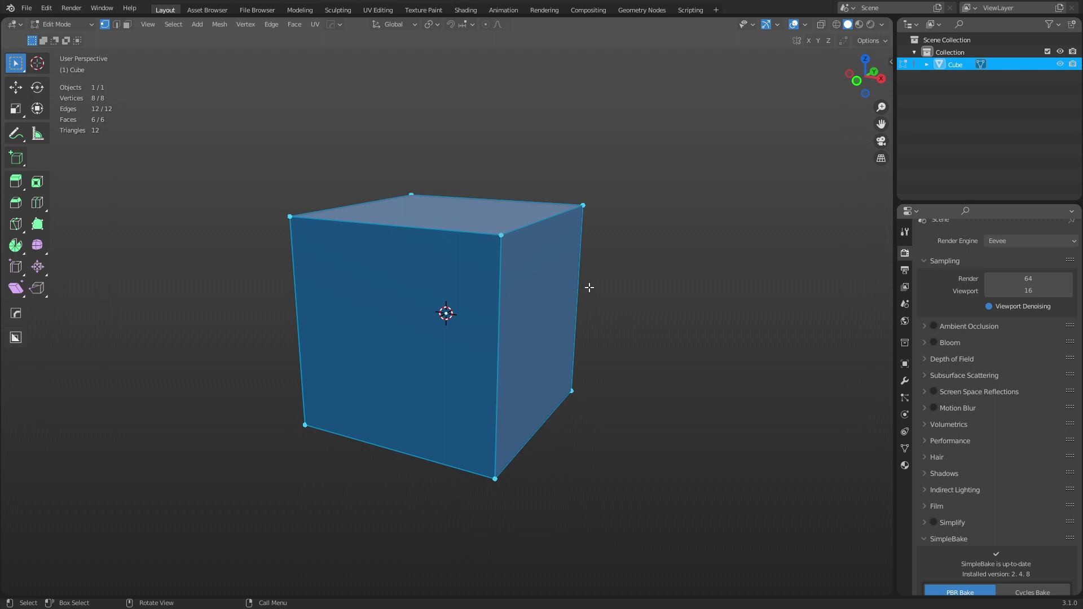
key(q)
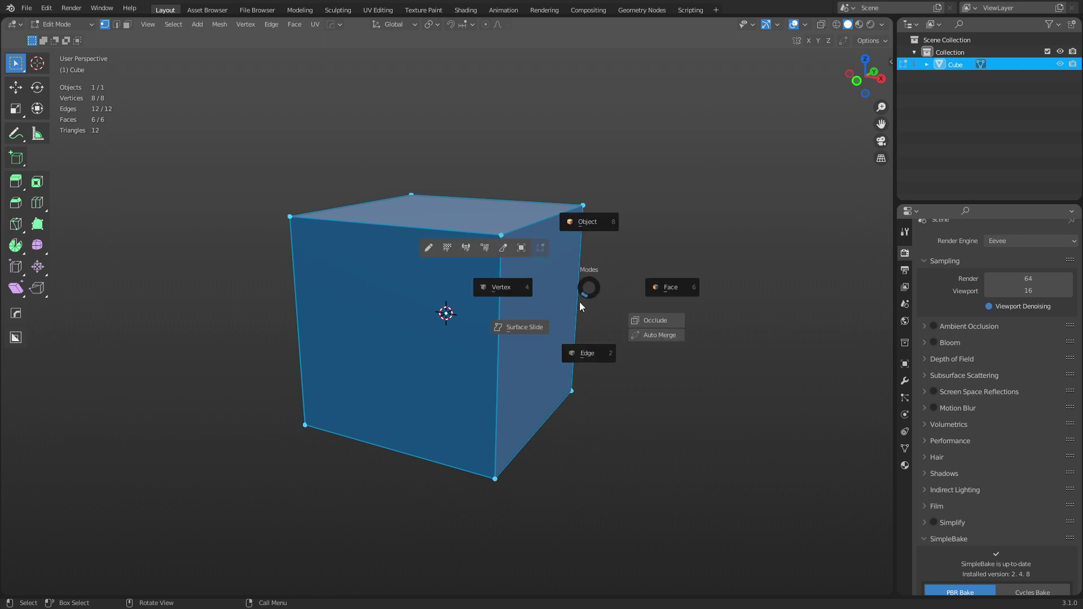
click(532, 328)
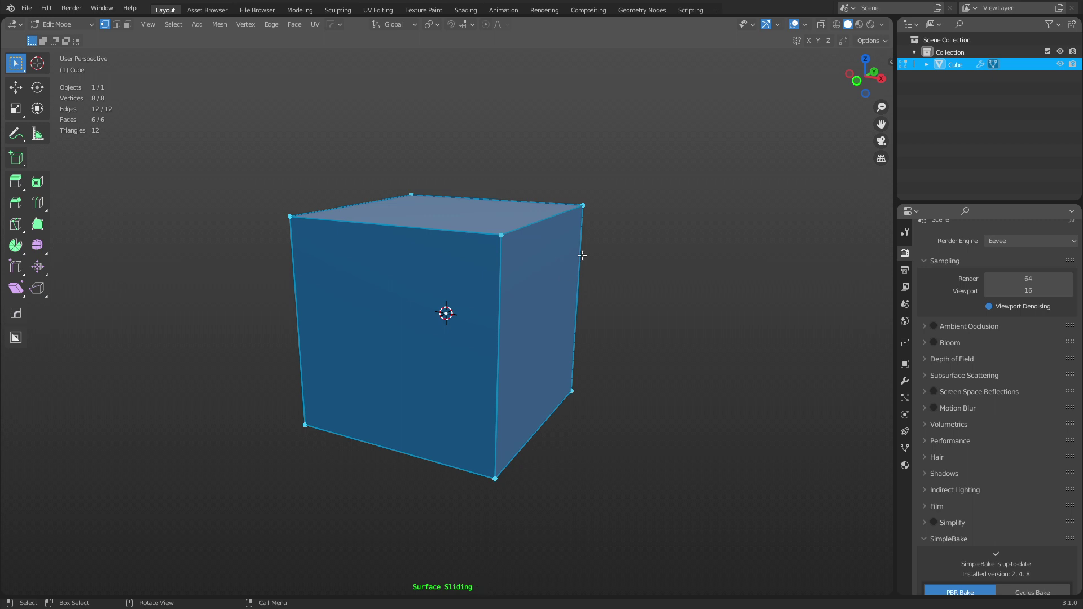
Search the commands for "surface" and view the Quick Favorites option for Finish Surface Slide
key(F3)
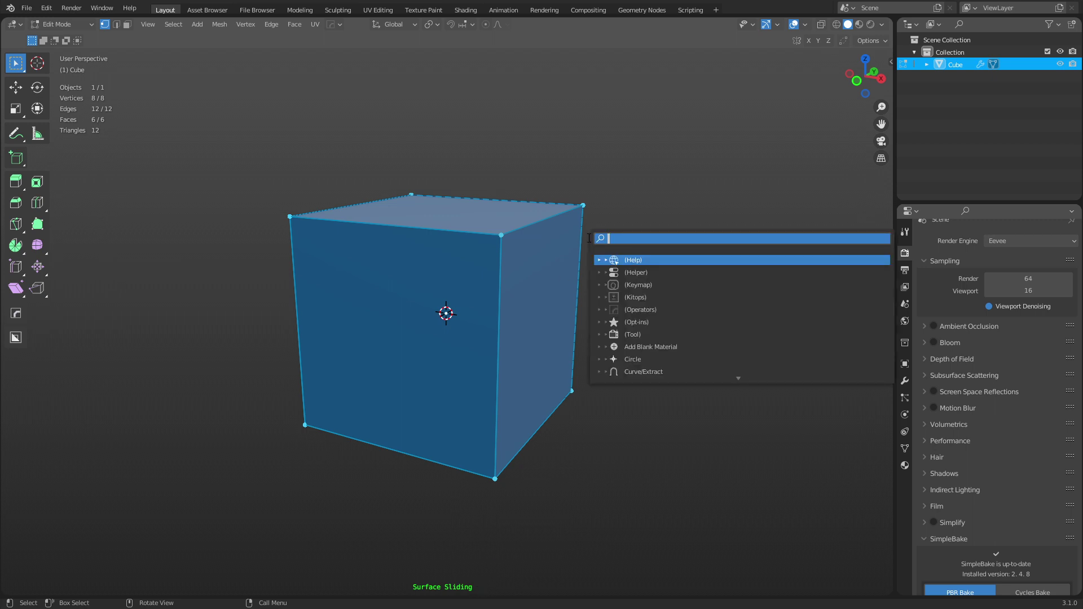
text(surface)
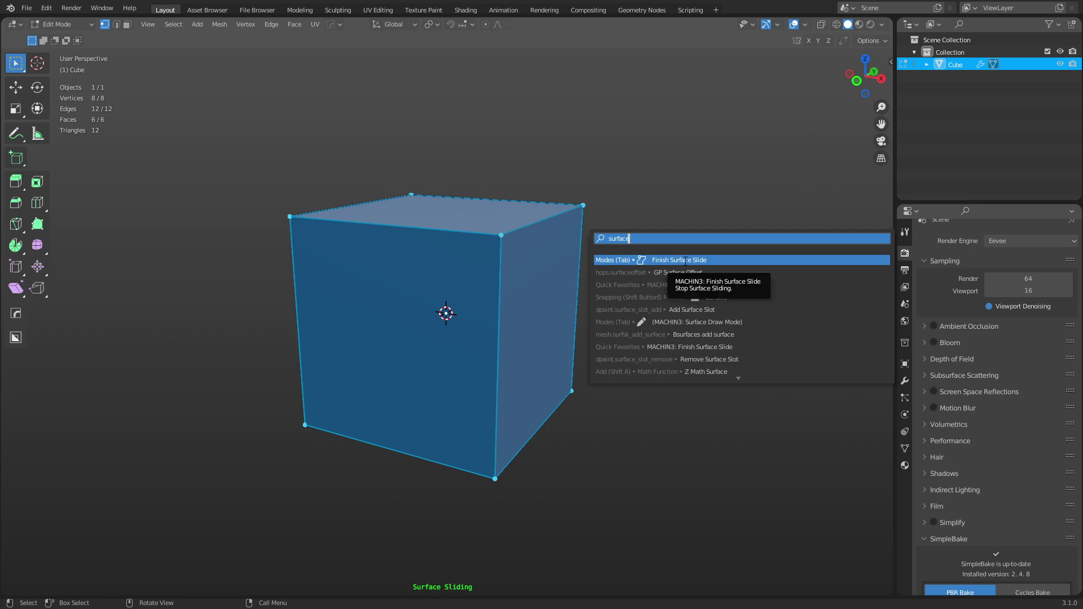
right_click(685, 261)
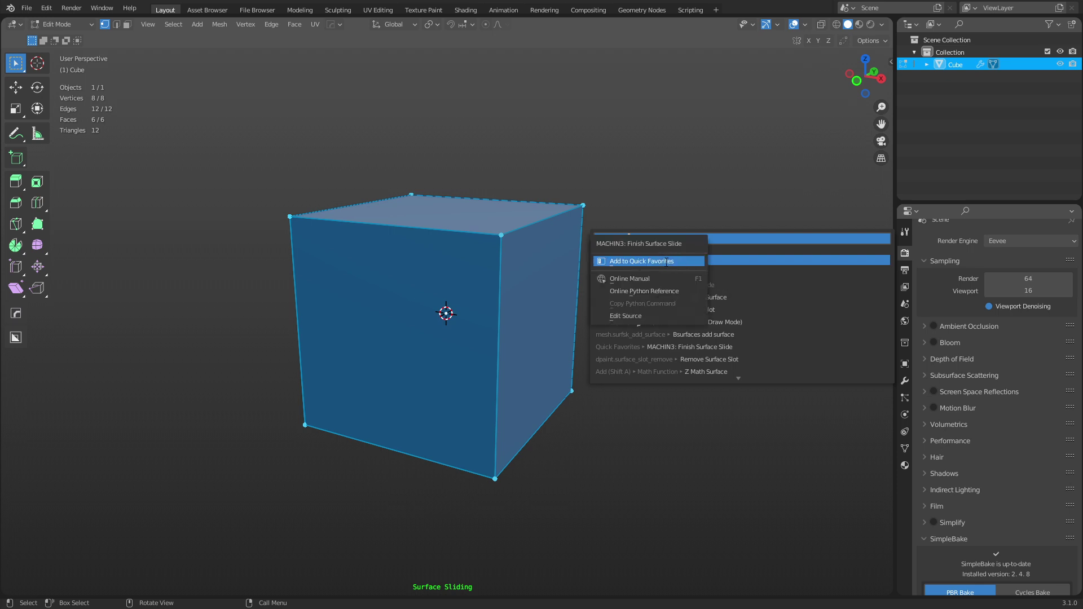
key(Escape)
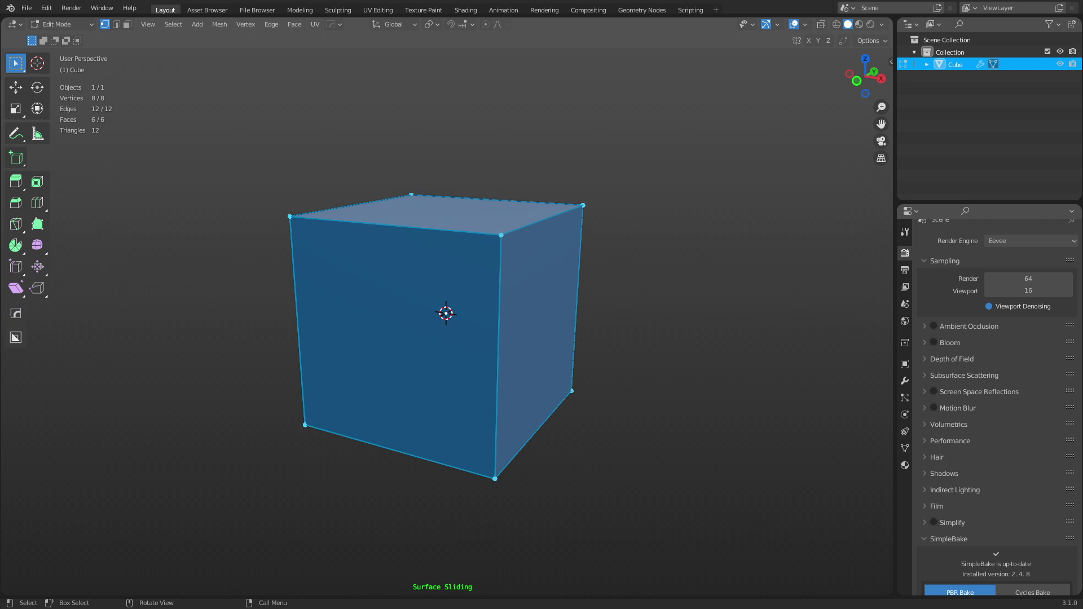
Disable the Modes Pie in the MACHIN3tools preferences and close the preferences
key(Tab)
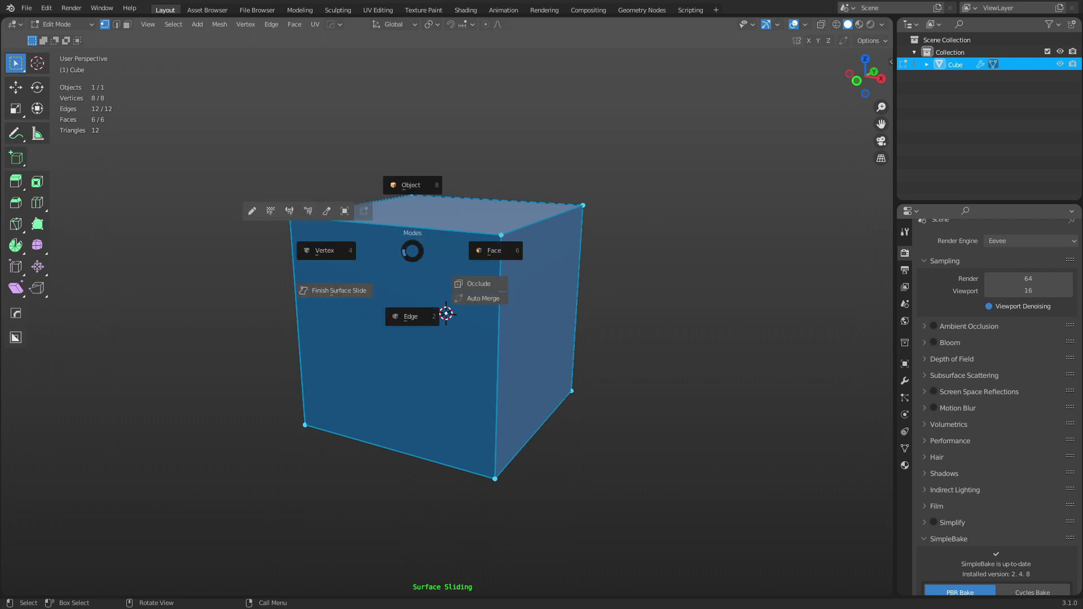
key(ctrl+comma)
click(337, 322)
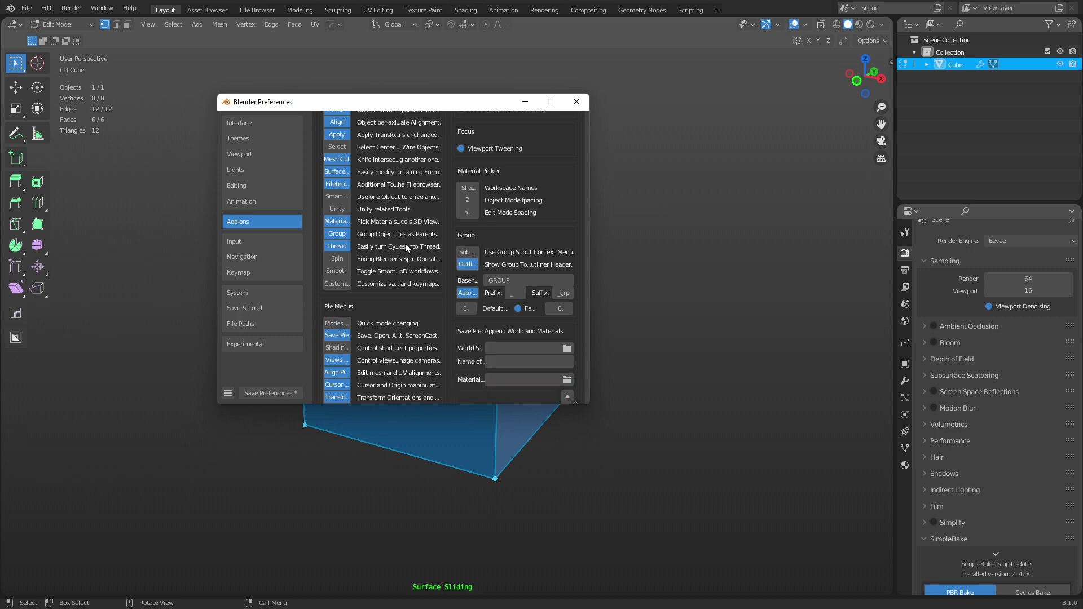
click(576, 102)
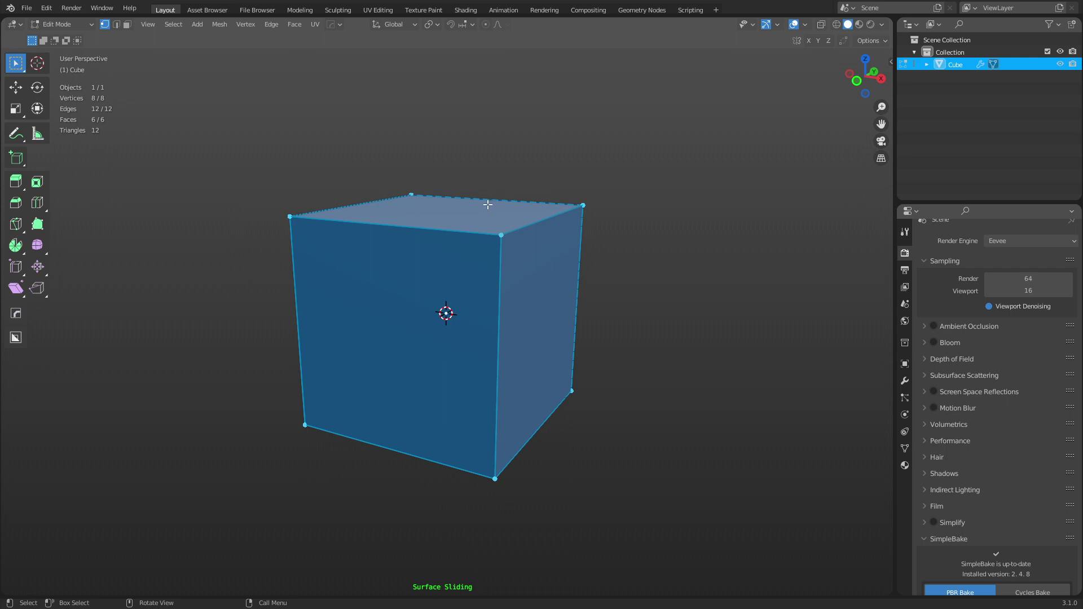
Turn Surface Slide off, on and off again for the cube using Quick Favorites, and return to Object Mode
key(q)
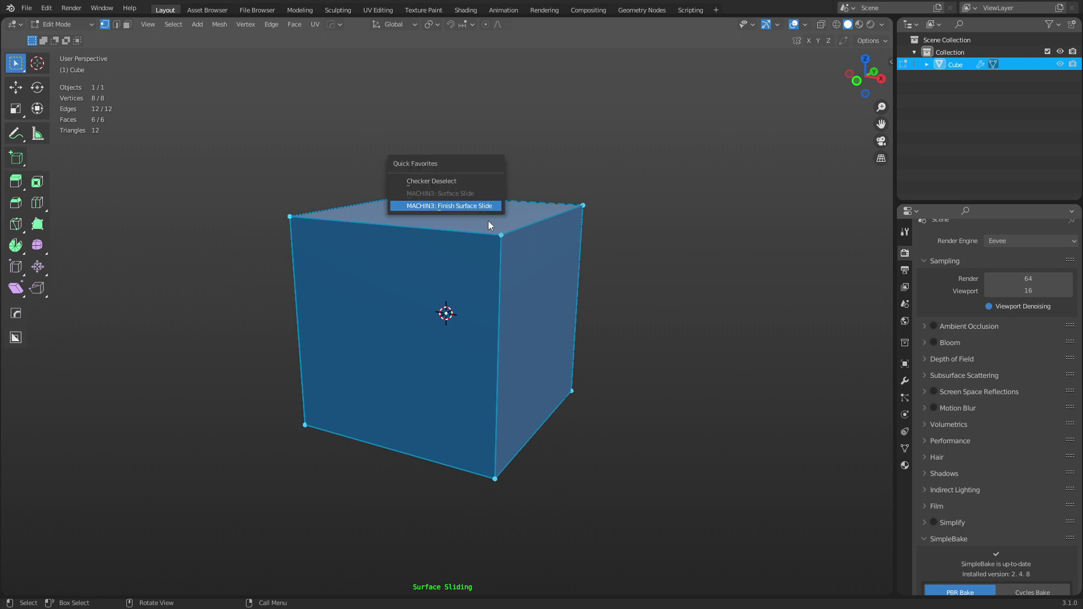
click(461, 205)
key(q)
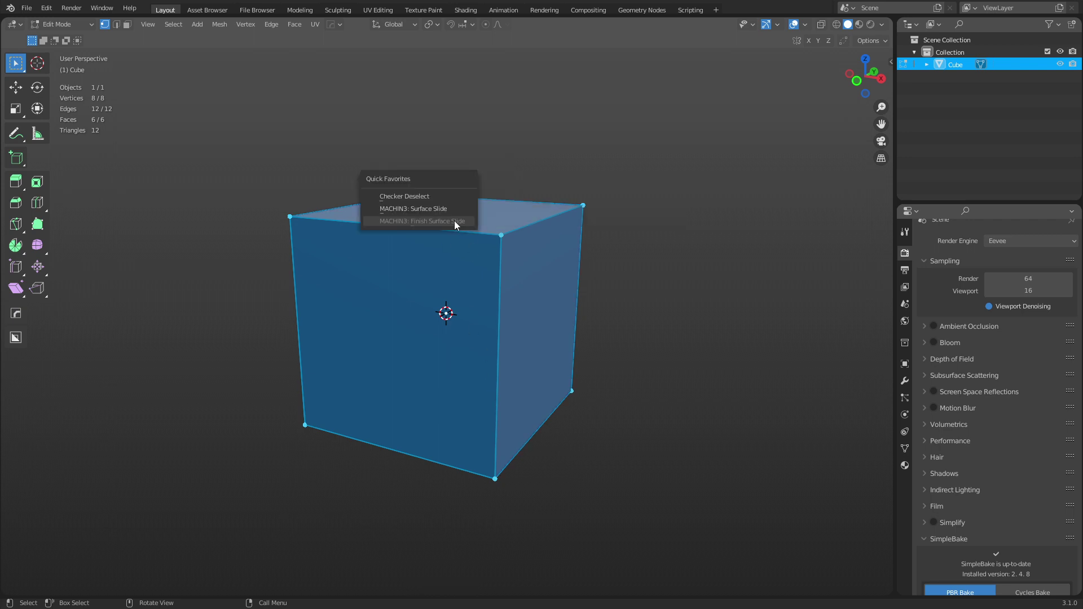
click(441, 213)
key(q)
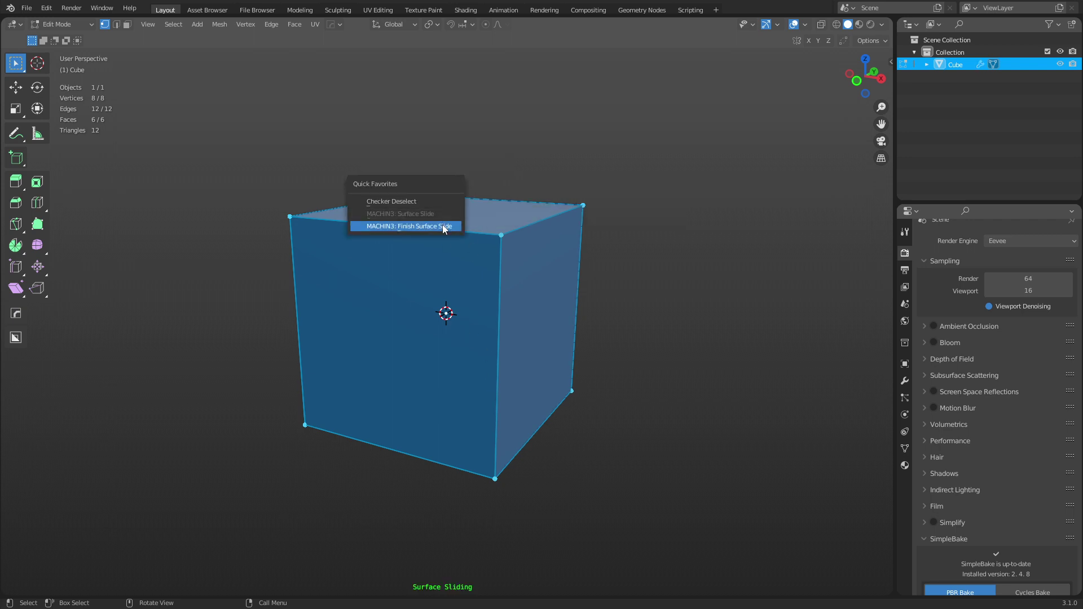
click(443, 225)
shift+middle_drag(515, 261, 534, 270)
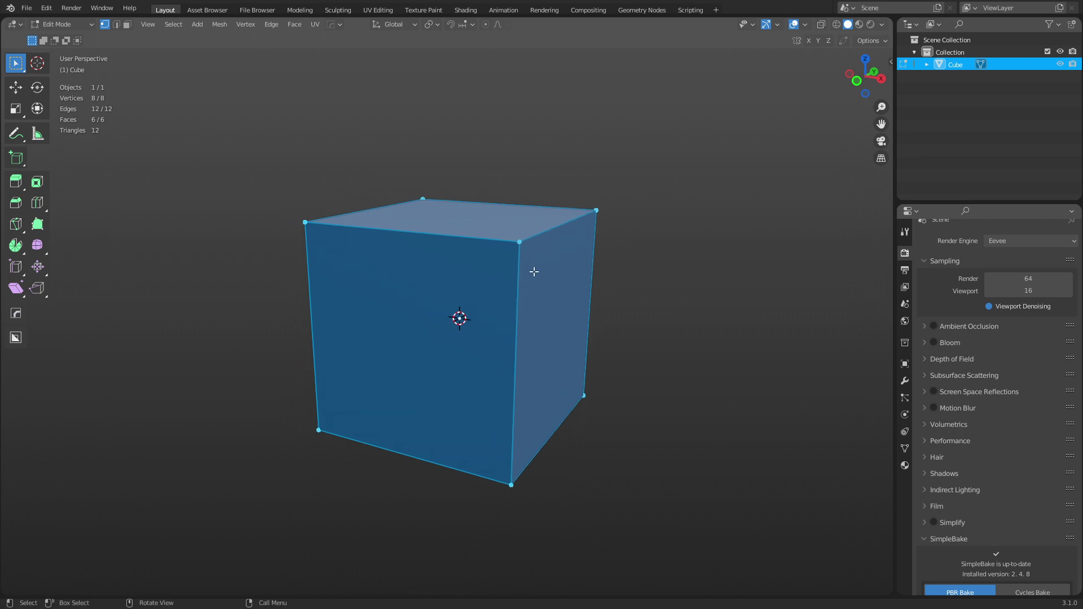
key(q)
right_click(440, 353)
key(Tab)
key(x)
click(518, 298)
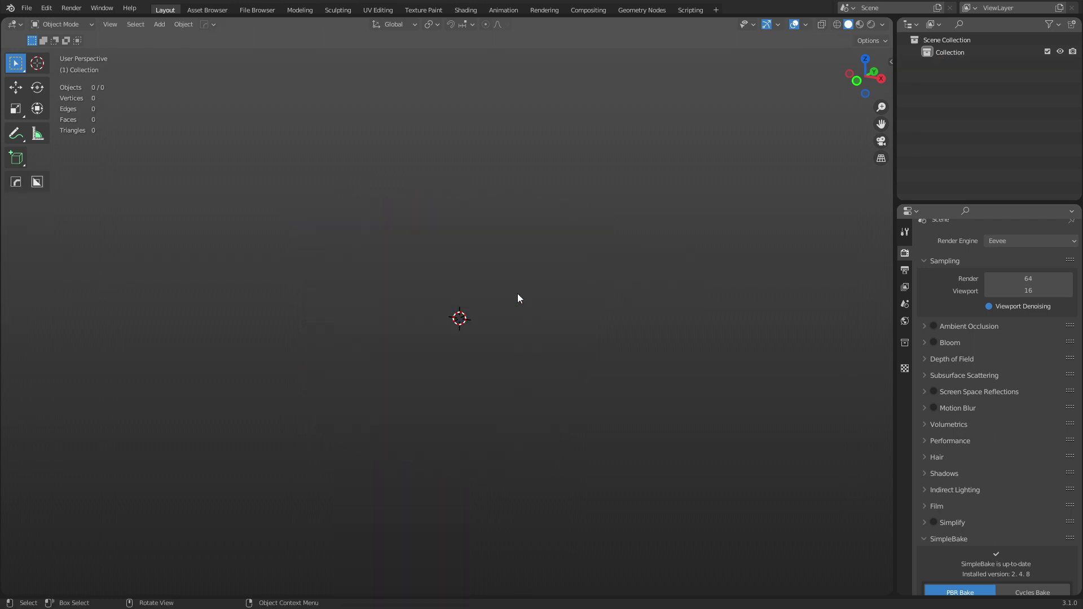
key(ctrl+z)
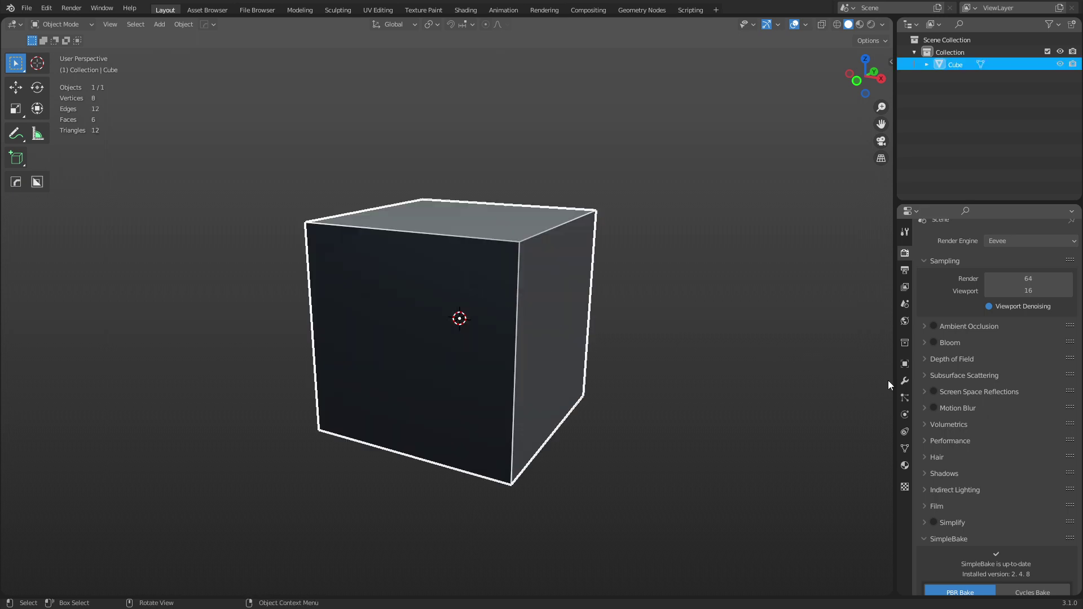
Add a Subdivision Surface modifier to the cube and set its viewport levels to 3
click(905, 381)
click(956, 252)
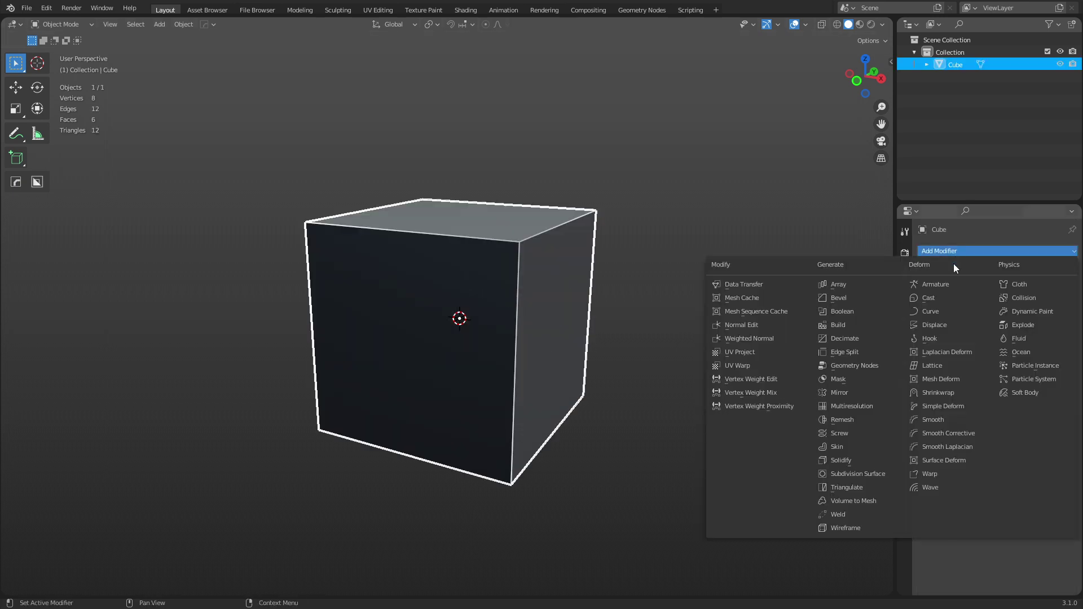
click(882, 473)
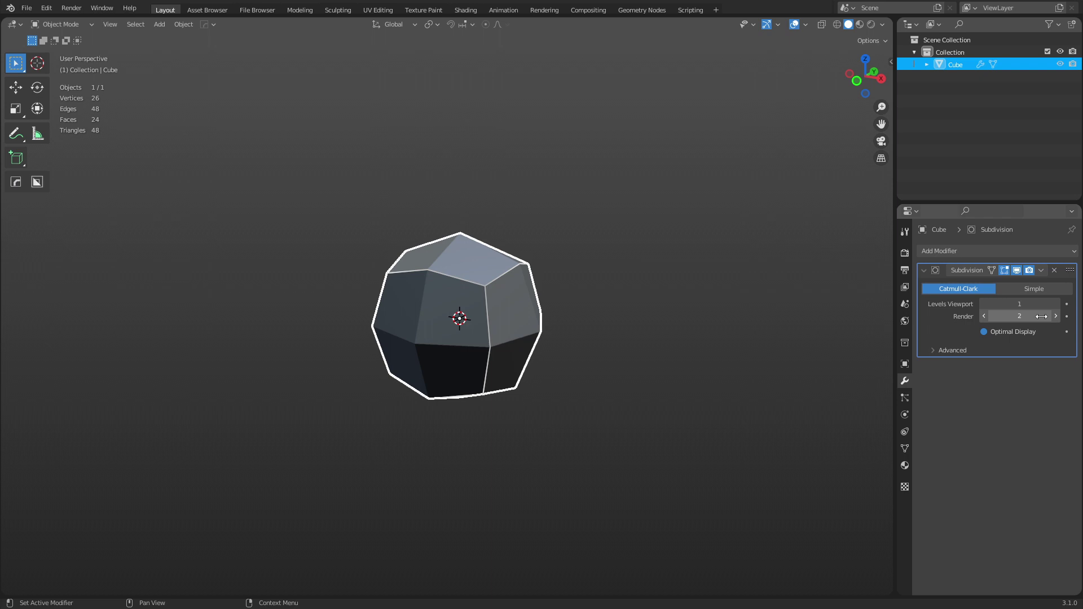
click(1056, 304)
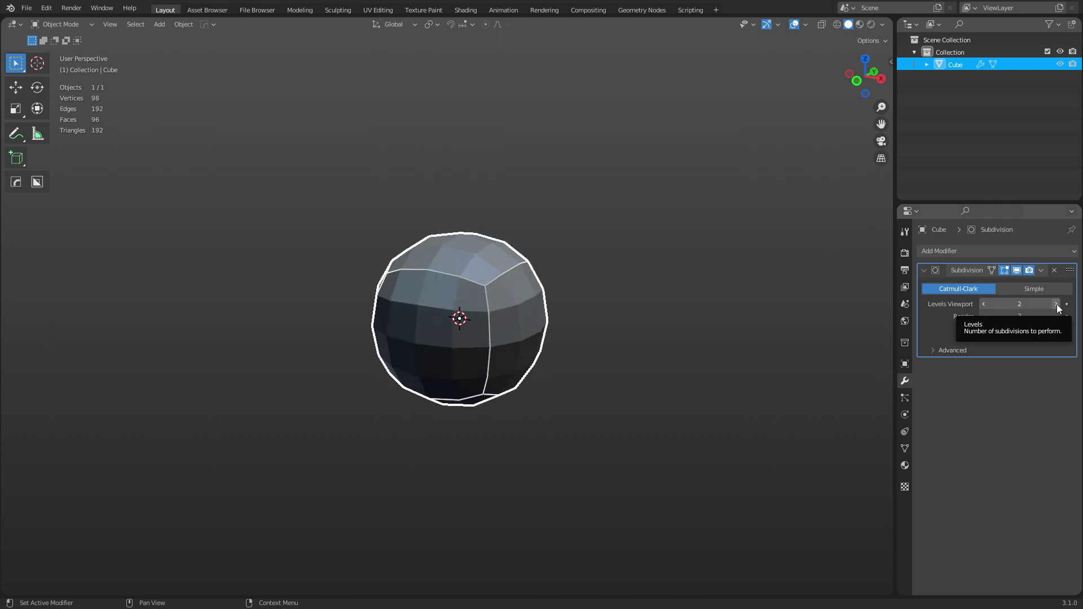
click(1056, 304)
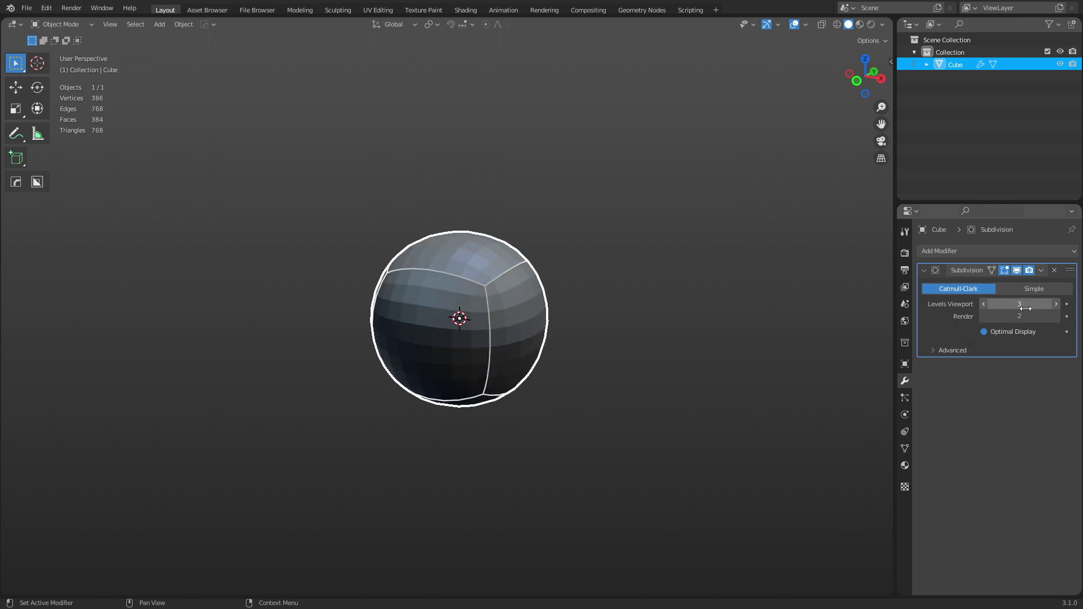
Add a Cast modifier to the subdivided cube and convert the object to a mesh
click(1003, 253)
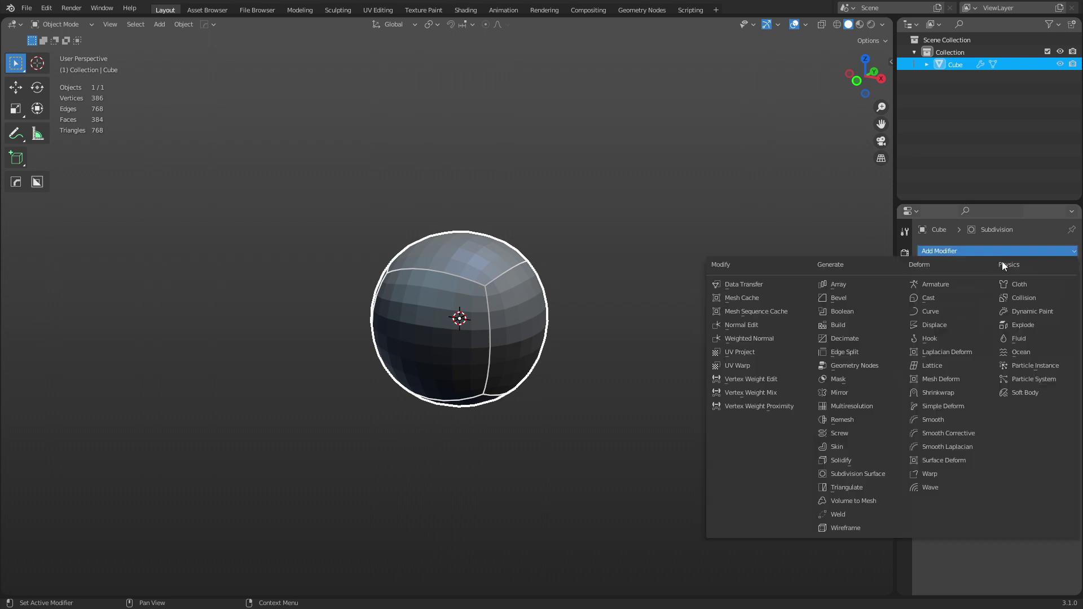
click(963, 293)
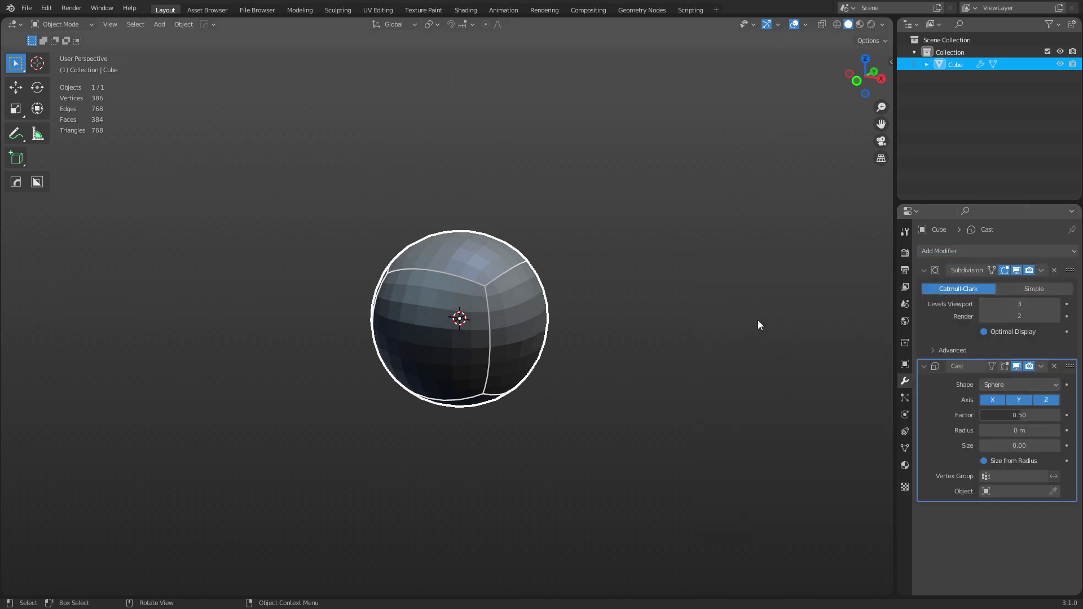
right_click(686, 304)
mouse_move(686, 305)
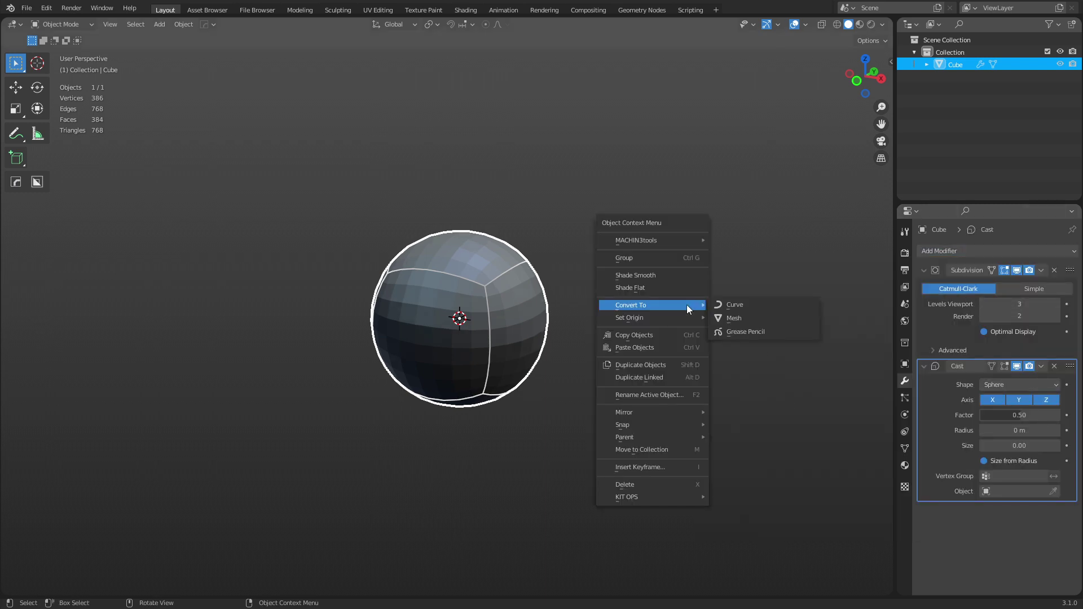
click(750, 321)
scroll(595, 312, up, 4)
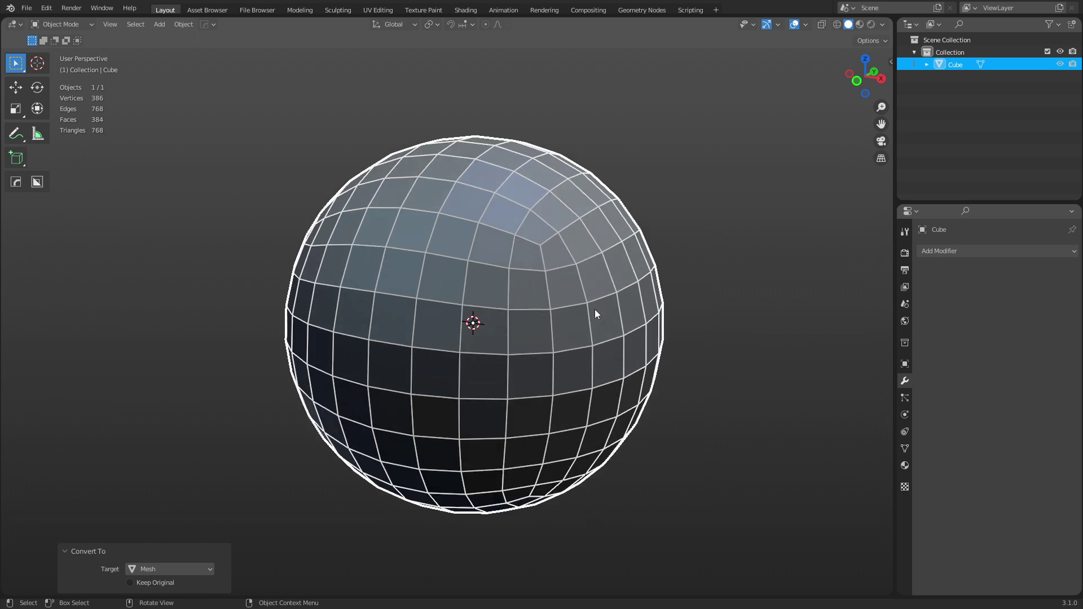
Delete the converted sphere and add a Quad Sphere with 3 subdivisions in its place
key(x)
click(586, 311)
key(shift+a)
mouse_move(586, 311)
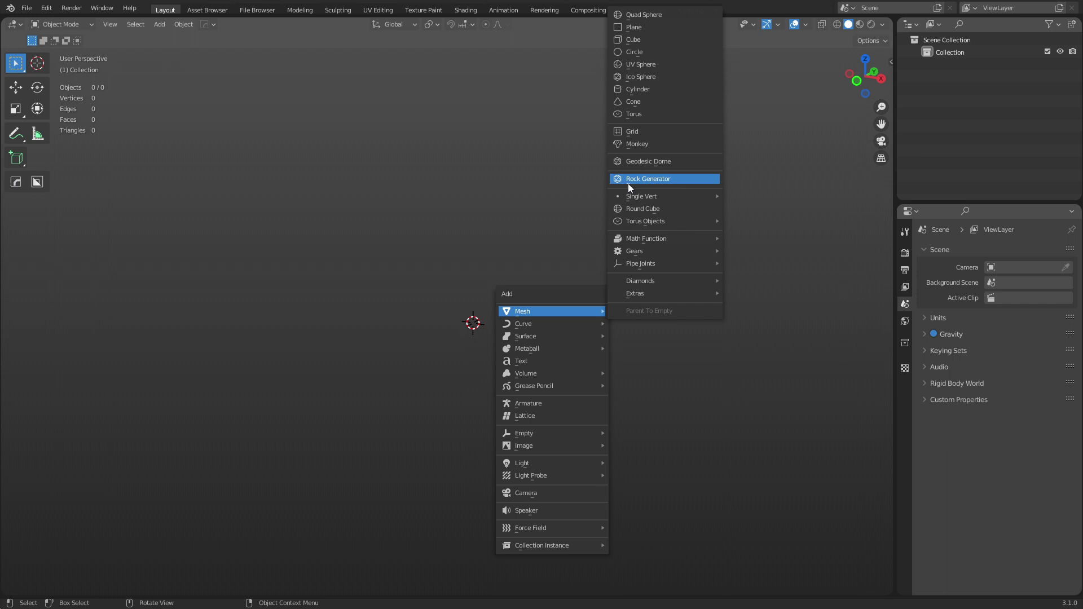
click(652, 13)
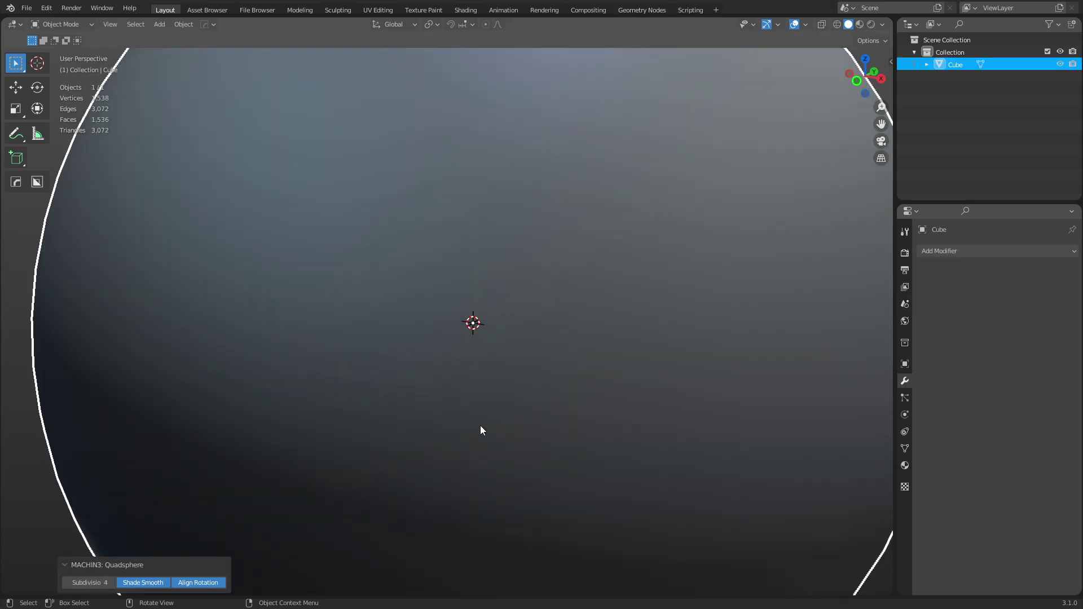
scroll(479, 429, down, 4)
click(66, 583)
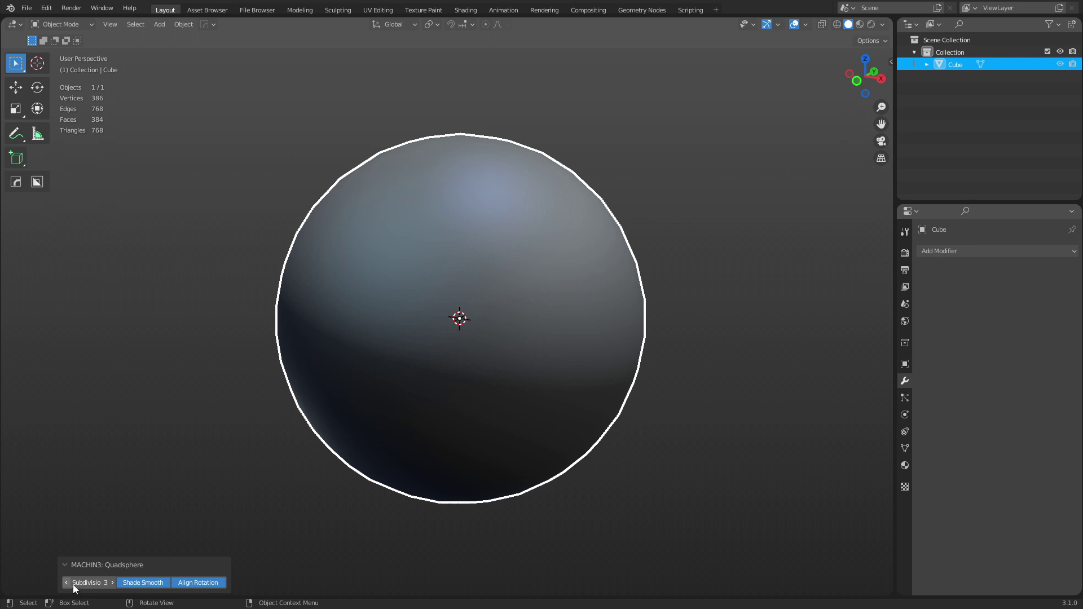
Display the wireframe overlay on the sphere, switching it off and on again in the overlay settings
key(shift+alt+w)
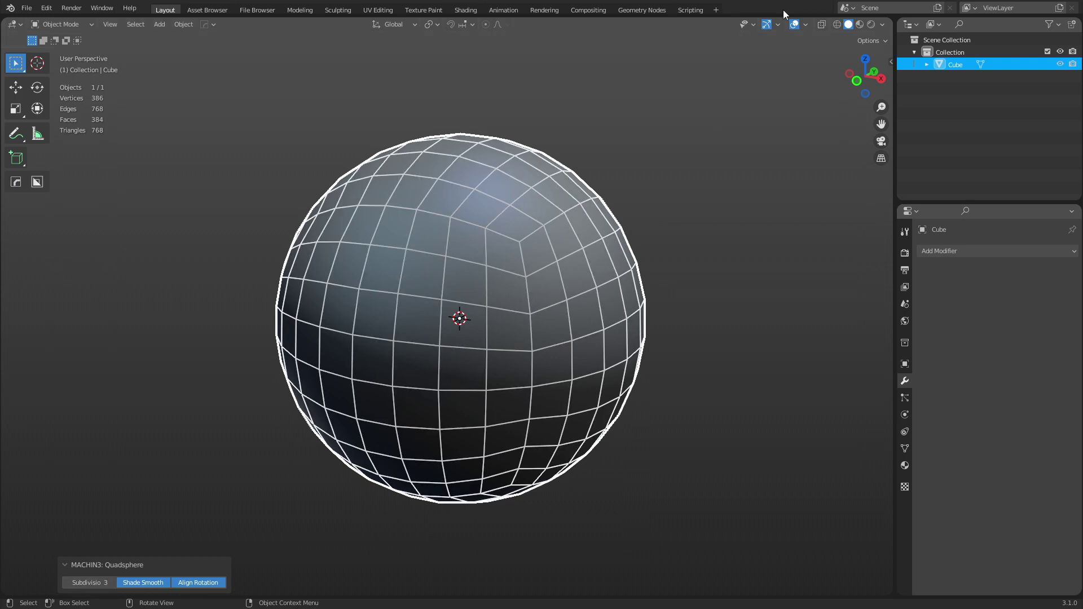
click(806, 24)
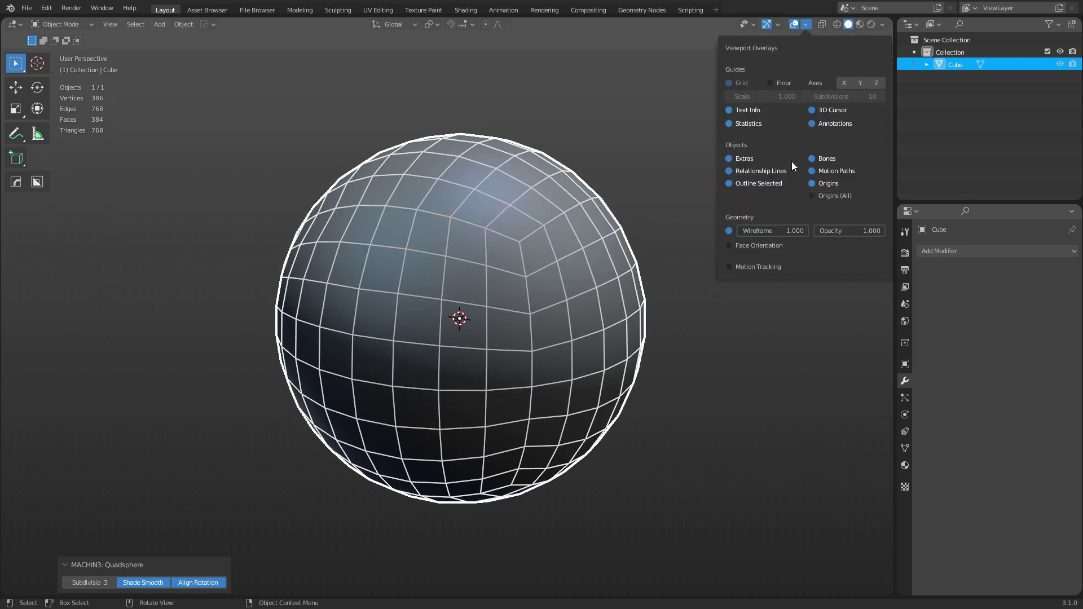
click(730, 230)
click(731, 230)
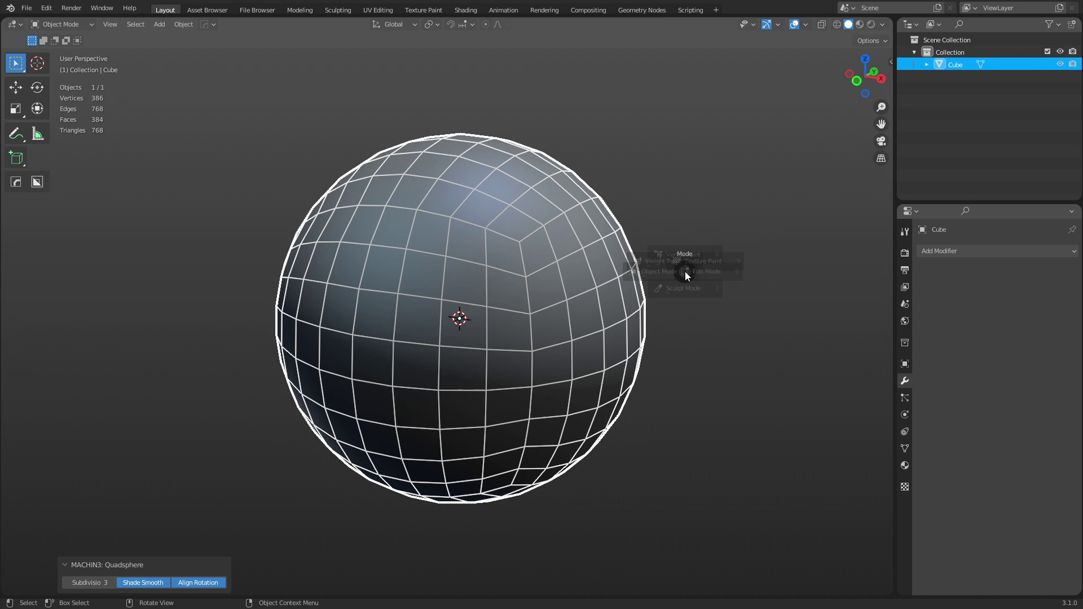
Put the quad sphere into Edit Mode and start MACHIN3 Surface Slide from Quick Favorites
click(689, 254)
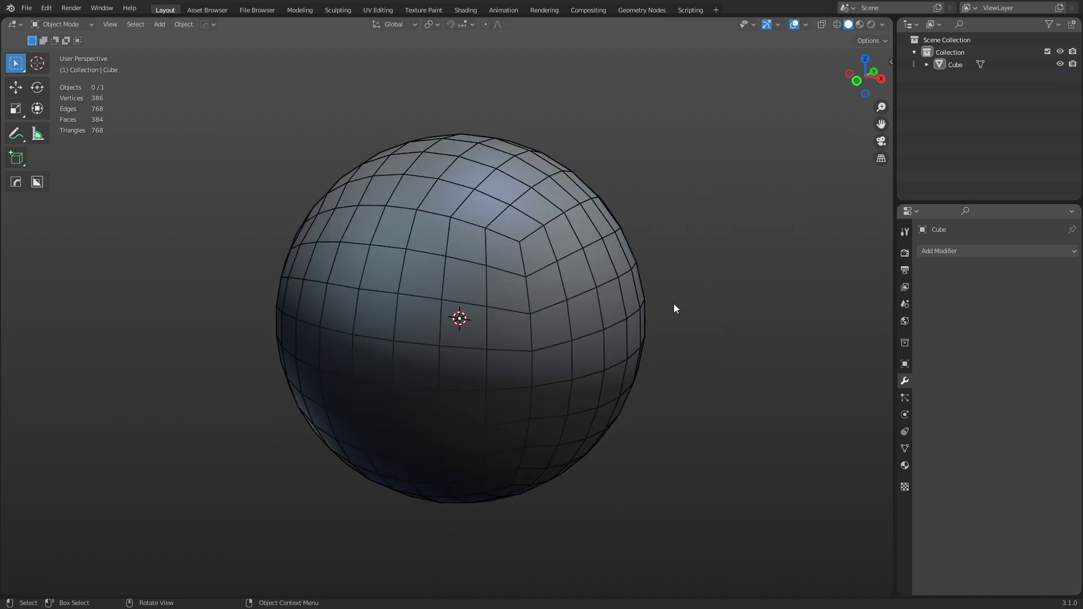
click(568, 321)
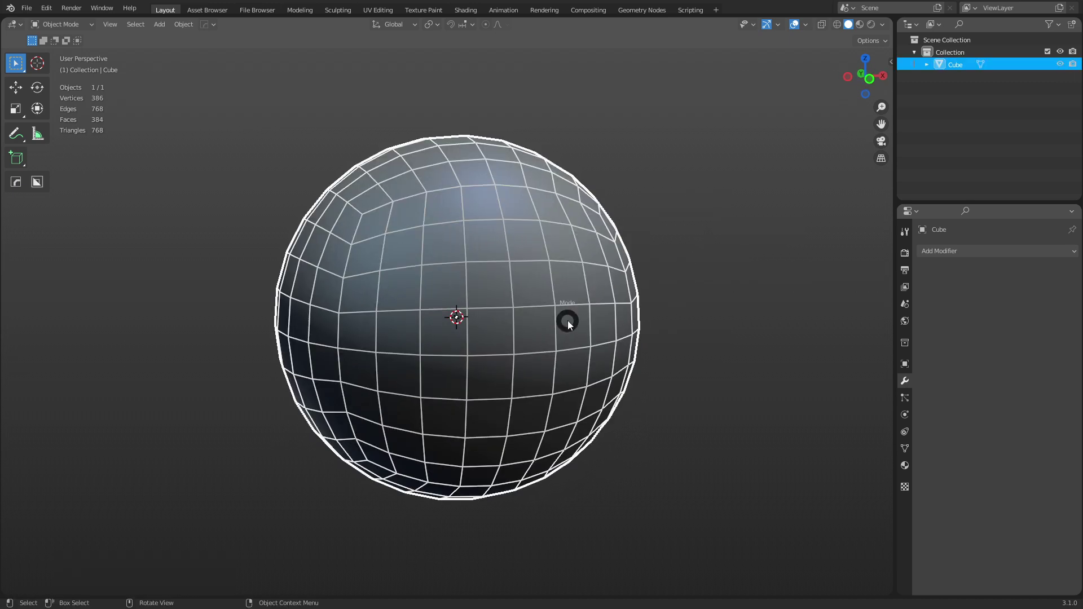
key(Tab)
middle_drag(630, 314, 658, 280)
click(652, 286)
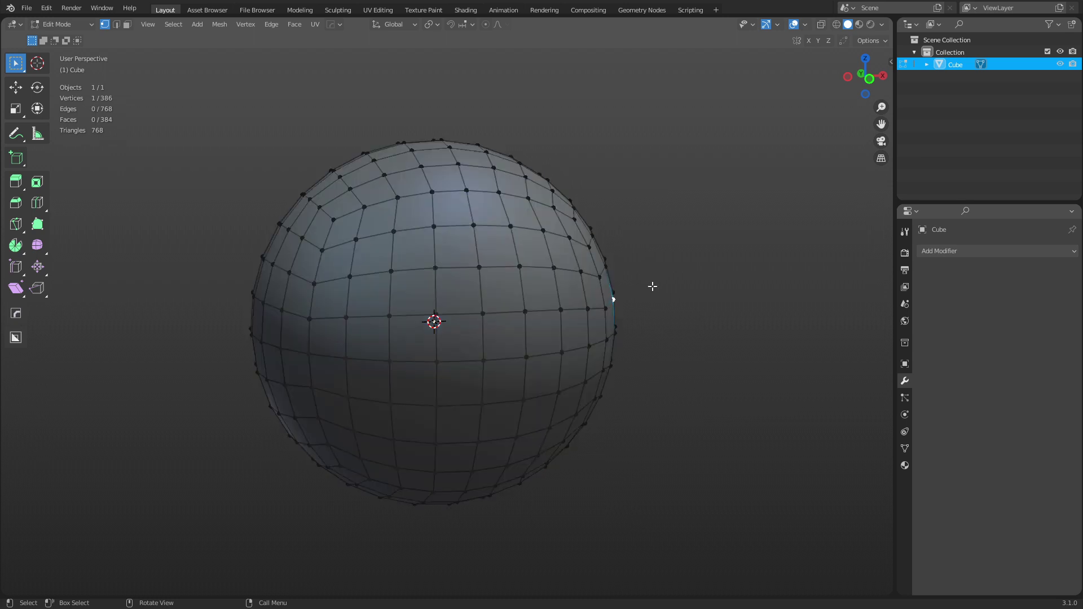
key(q)
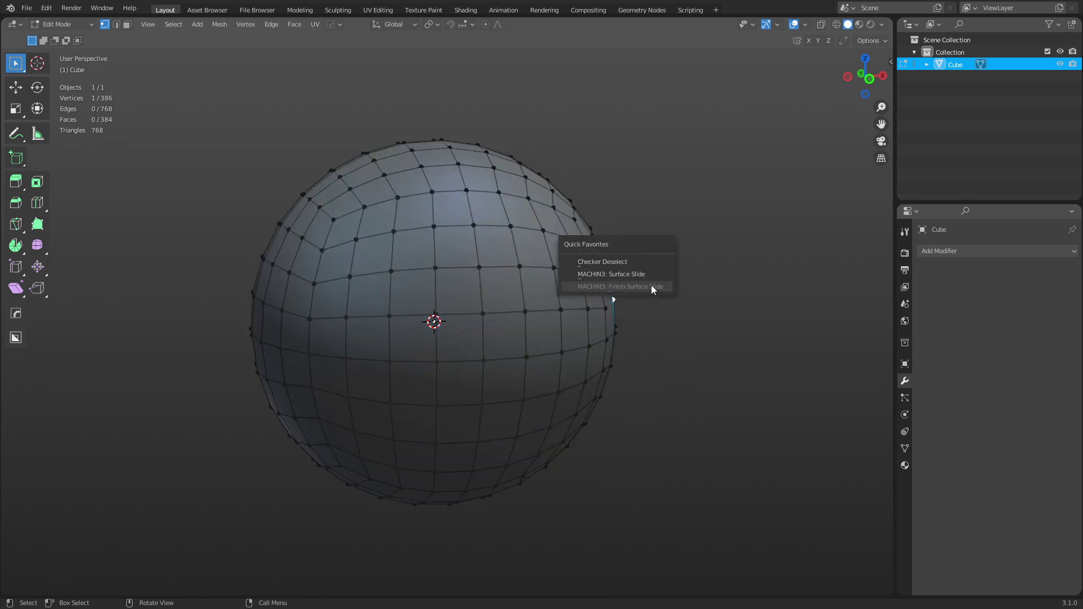
click(649, 277)
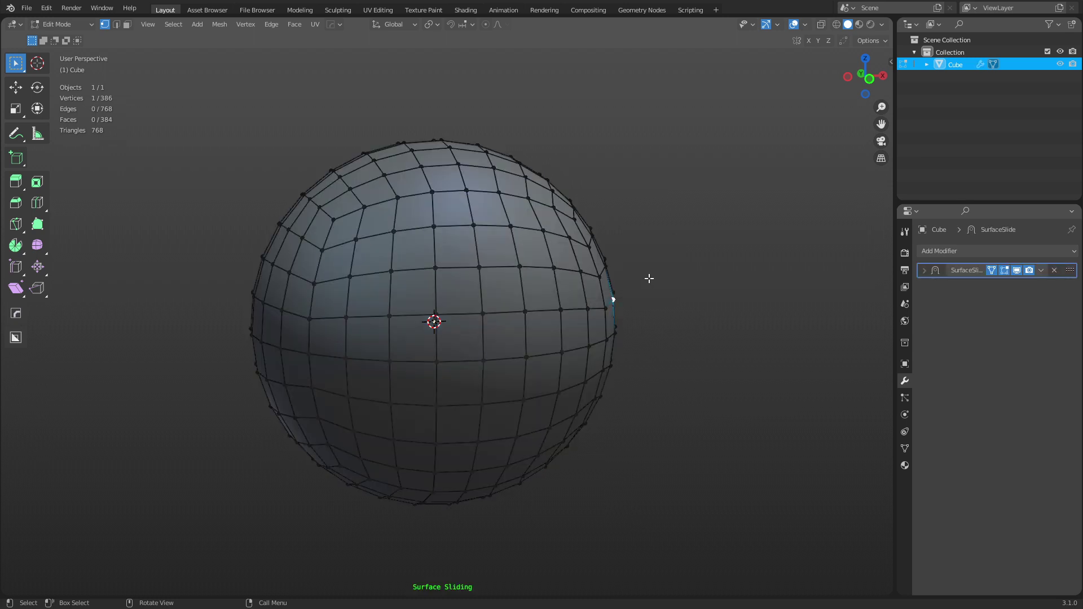
Switch to face selection and select two separate four-by-two blocks of faces on the sphere
key(3)
click(418, 252)
ctrl+shift+click(542, 289)
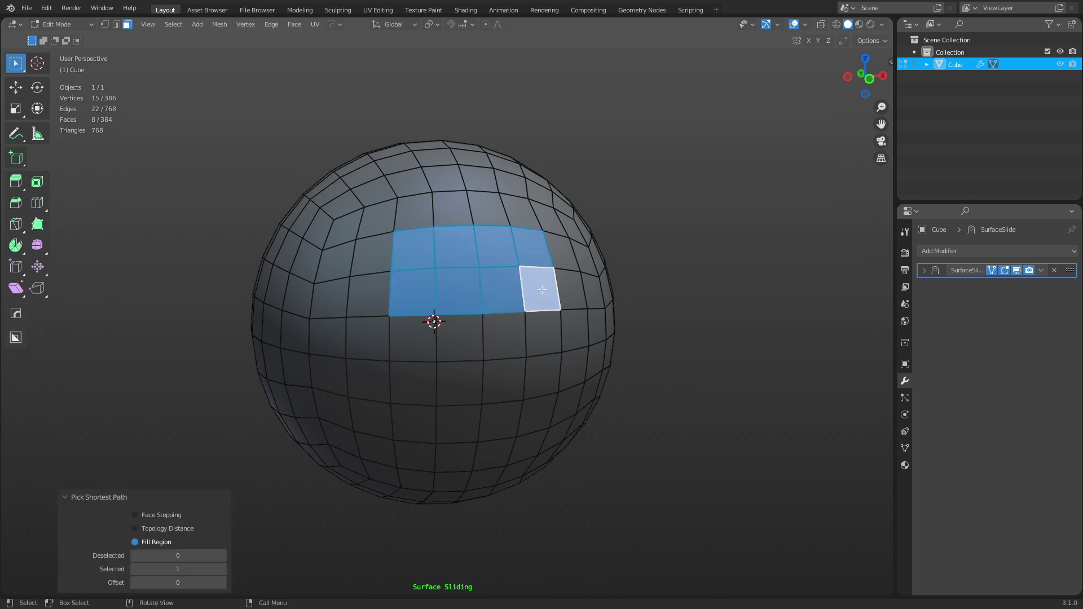
shift+click(415, 383)
ctrl+shift+click(533, 415)
middle_drag(536, 445, 532, 394)
mouse_move(486, 365)
middle_down()
mouse_move(474, 360)
mouse_move(491, 347)
middle_up()
Select three four-by-two face blocks stacked vertically on one side of the sphere, leaving one face row between them
click(418, 153)
ctrl+shift+click(520, 178)
shift+click(404, 249)
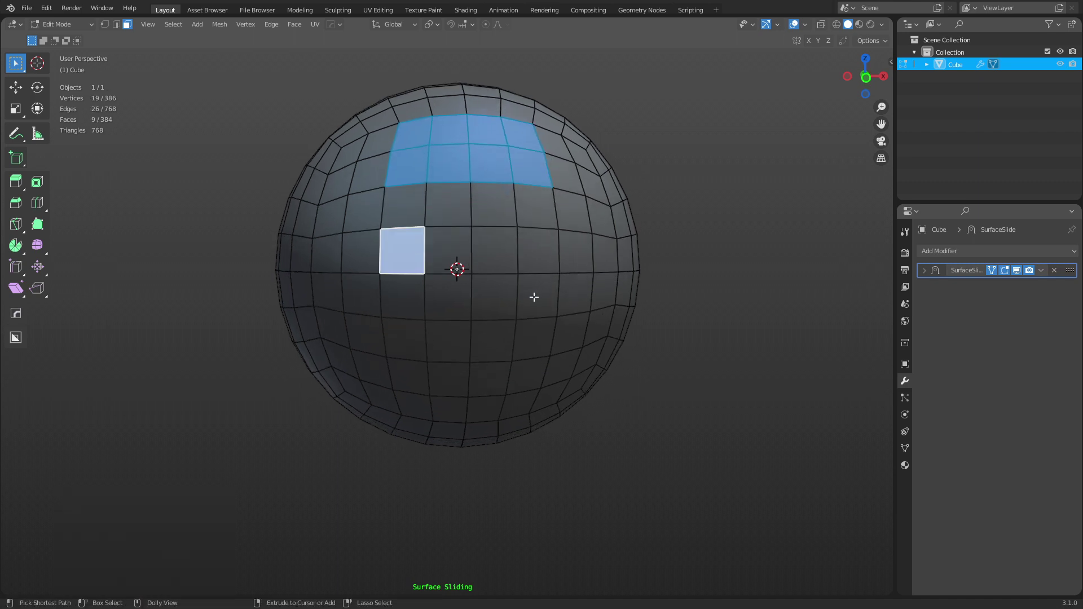
ctrl+shift+click(534, 297)
middle_drag(534, 297, 508, 356)
shift+click(409, 347)
ctrl+shift+click(513, 379)
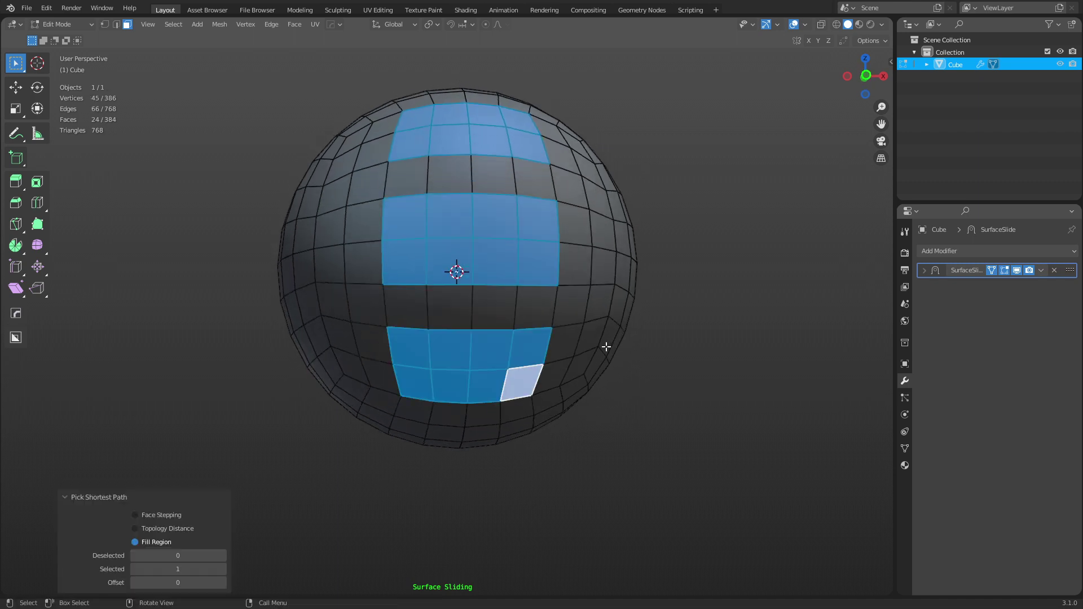
middle_drag(564, 298, 556, 322)
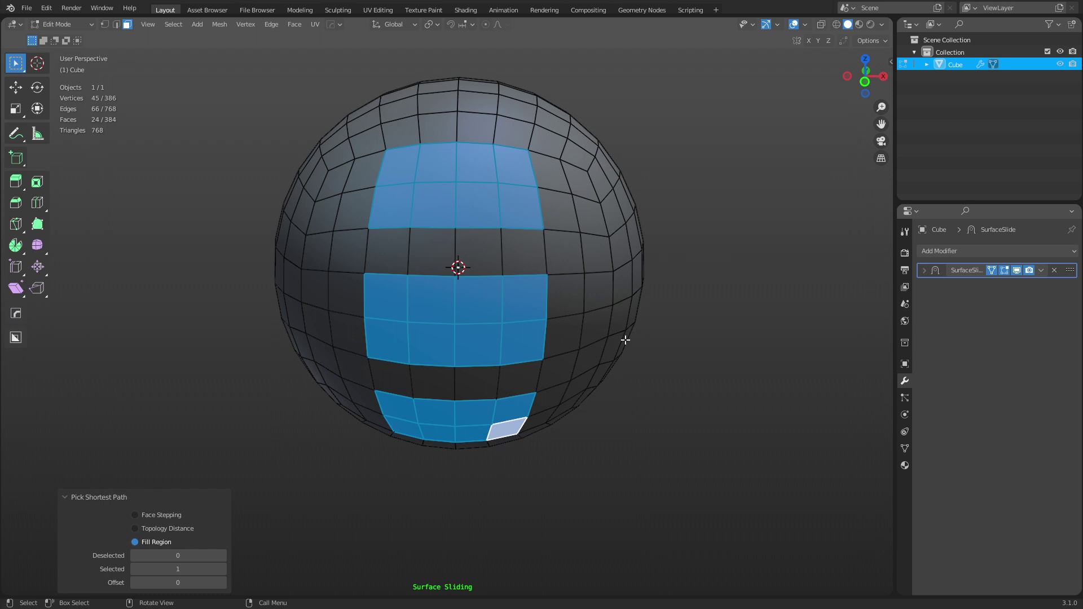
middle_drag(625, 340, 604, 459)
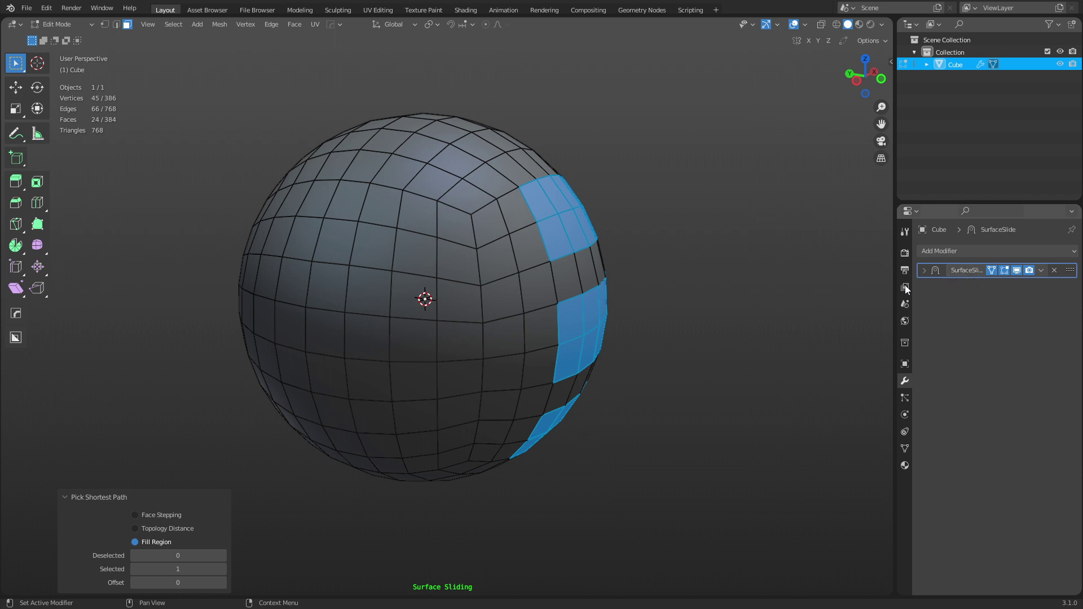
Try insetting and extruding the three selected face blocks, and undo both operations
middle_drag(589, 332, 477, 297)
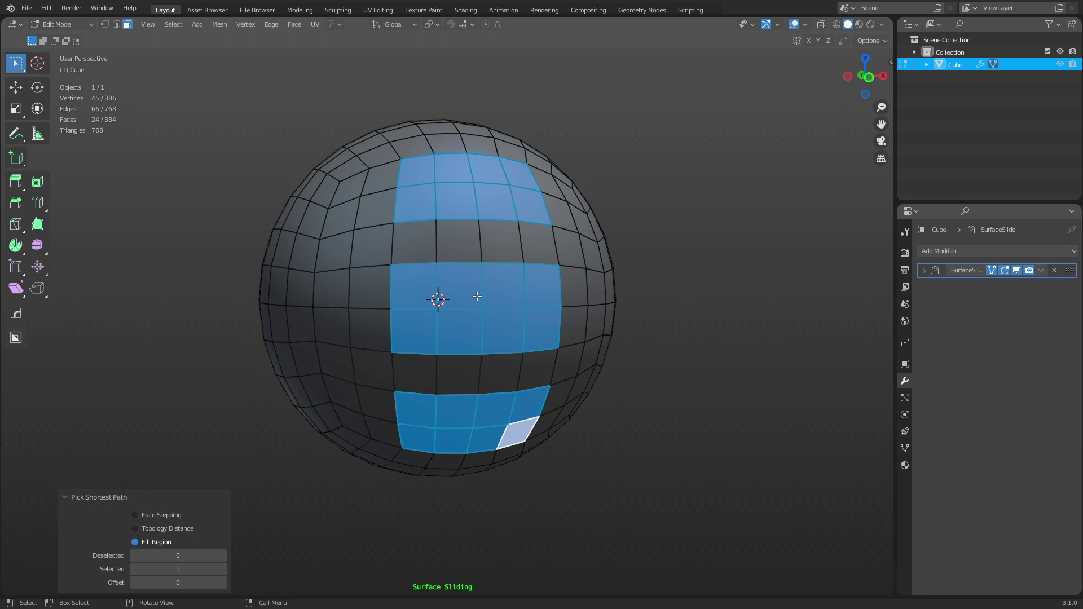
middle_drag(714, 337, 621, 342)
key(i)
click(694, 329)
key(e)
right_click(638, 338)
key(ctrl+z)
key(ctrl+z)
Rotate the selected face blocks by about -9.7° around the view axis with the Rotate tool active
scroll(621, 342, up, 2)
key(shift+space)
key(r)
key(r)
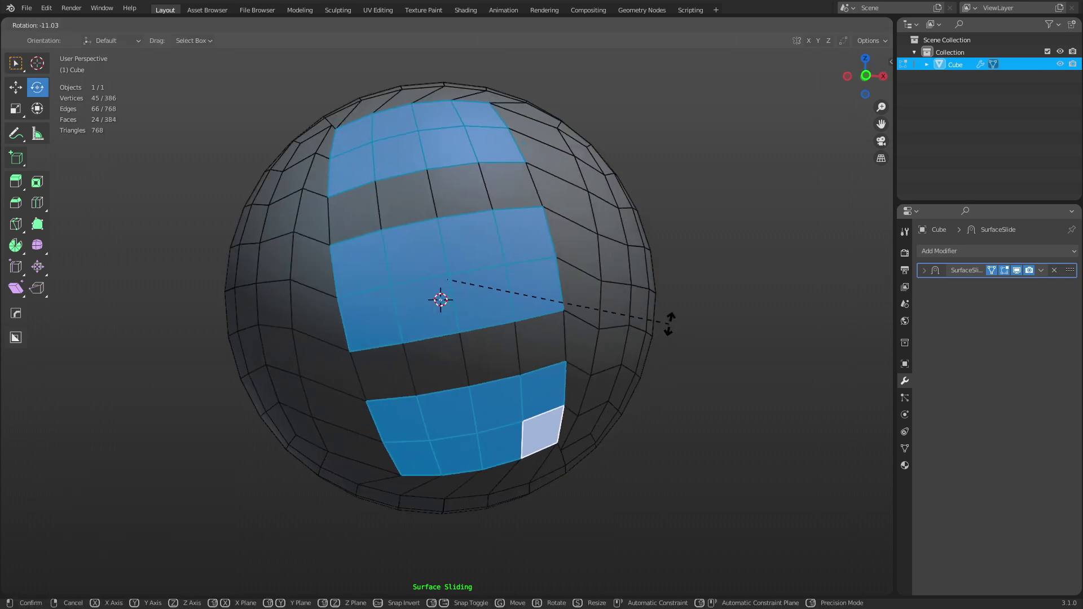
click(677, 331)
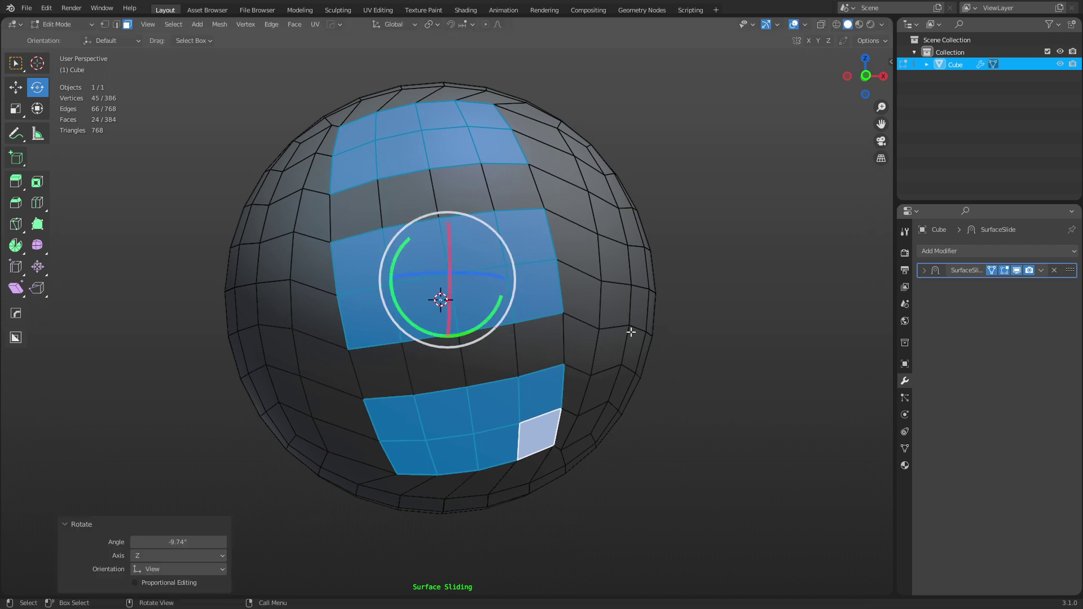
Try rotating and moving the selected face blocks as seen from the side, cancelling each transform
middle_drag(634, 332, 716, 333)
key(r)
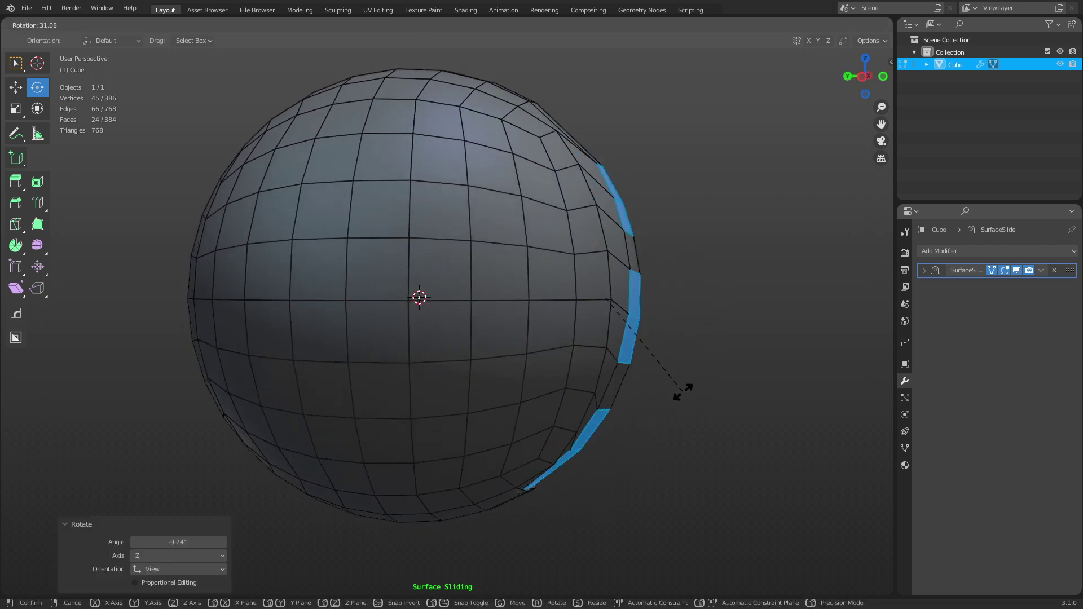
right_click(701, 345)
key(shift+space)
key(g)
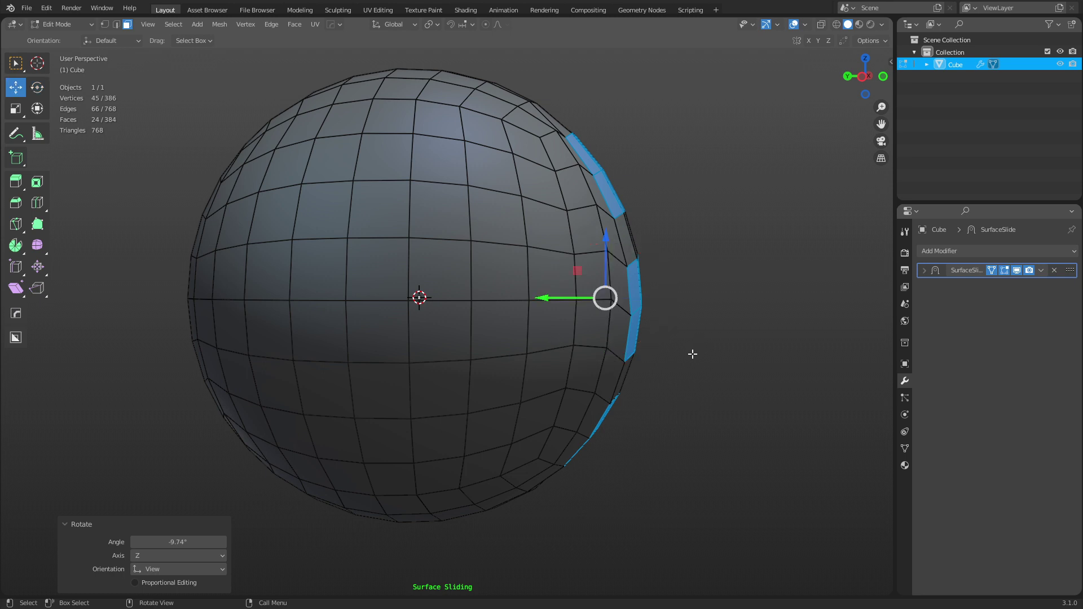
key(g)
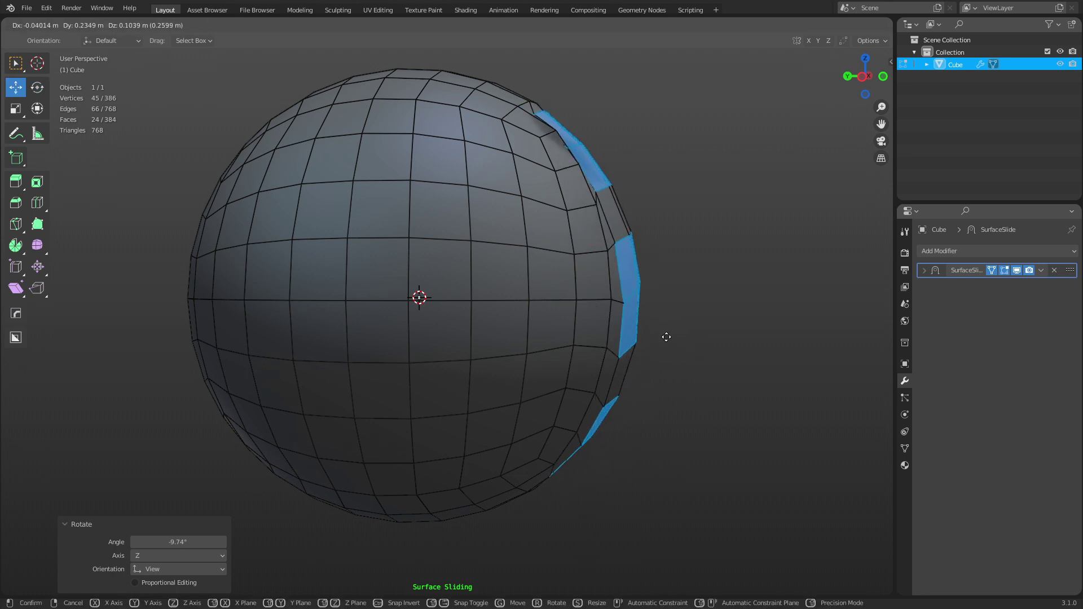
right_click(697, 312)
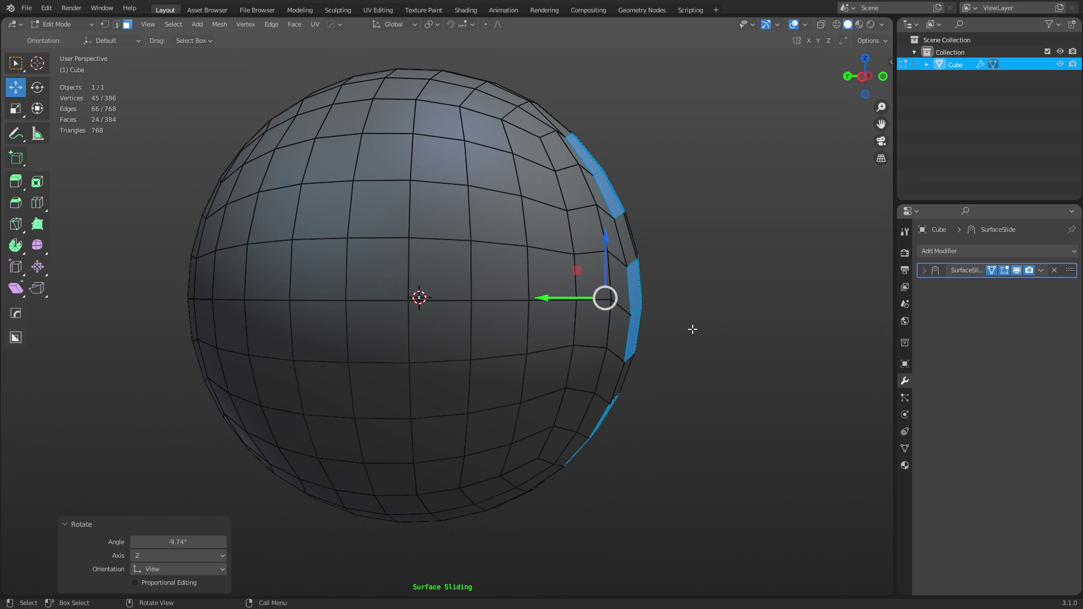
Rotate the selected face blocks by about 3° around the view axis while facing them
middle_drag(695, 327, 633, 305)
key(shift+space)
key(r)
key(r)
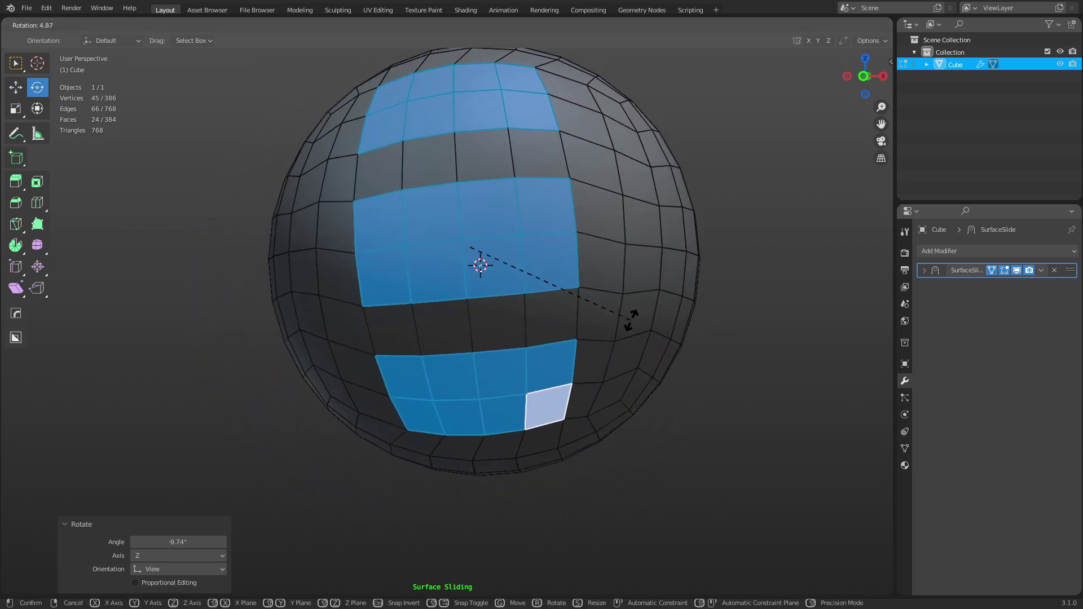
click(634, 314)
Slide the selected face blocks along the surface by about 0.041 m in X, 0.005 m in Y and -0.014 m in Z
key(shift+space)
key(g)
key(g)
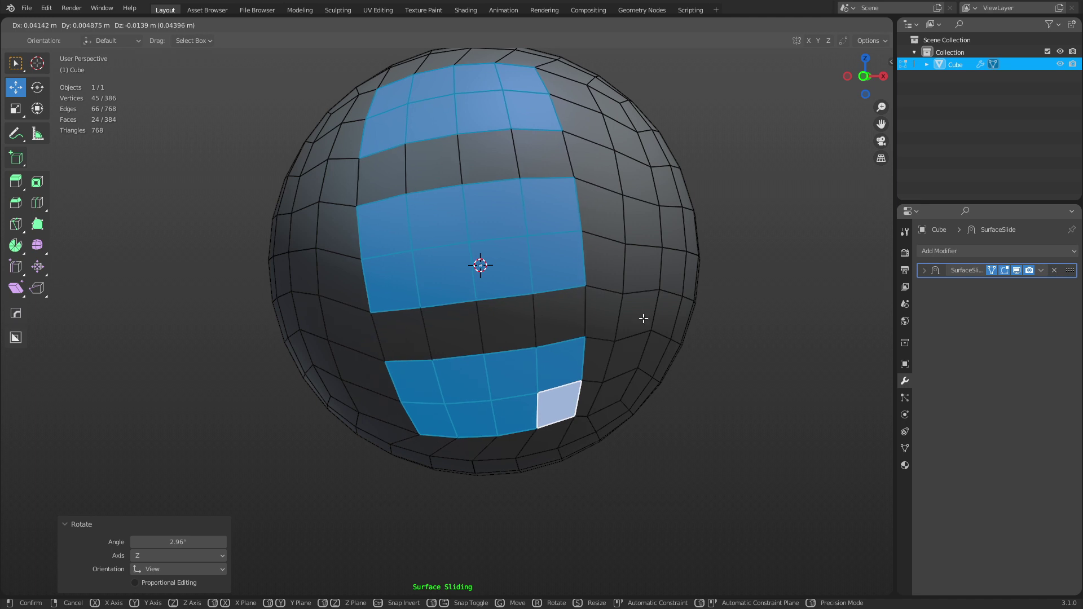
click(644, 319)
Finish Surface Slide on the sphere, keeping the slid face blocks selected
middle_drag(644, 319, 603, 352)
middle_drag(685, 351, 708, 356)
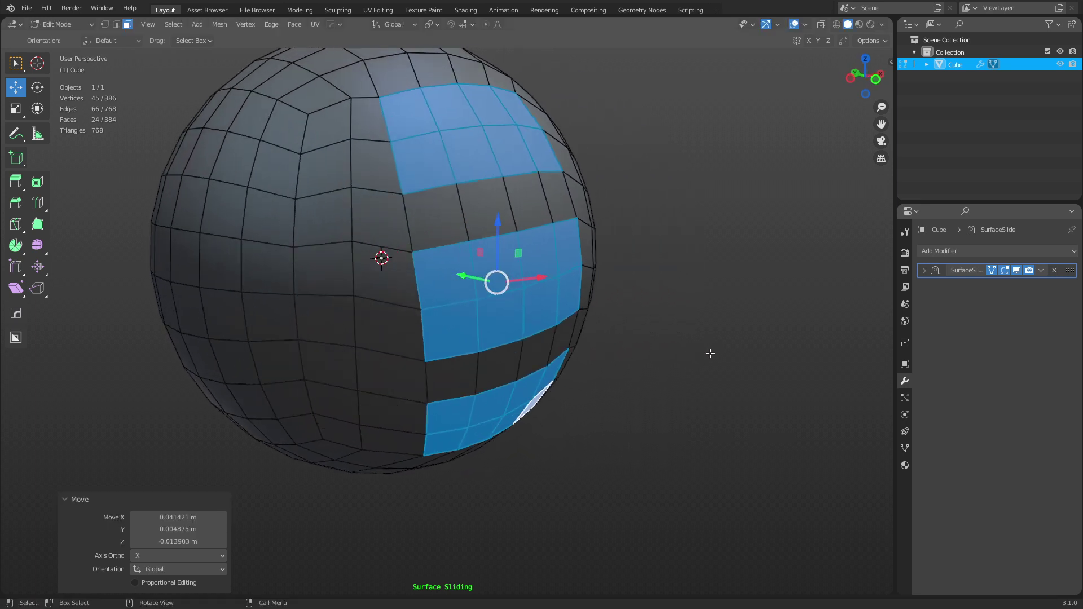
right_click(709, 355)
click(706, 364)
Inset the three face blocks by about 0.059 m, and recess them with a second inset about 0.082 m deep
key(i)
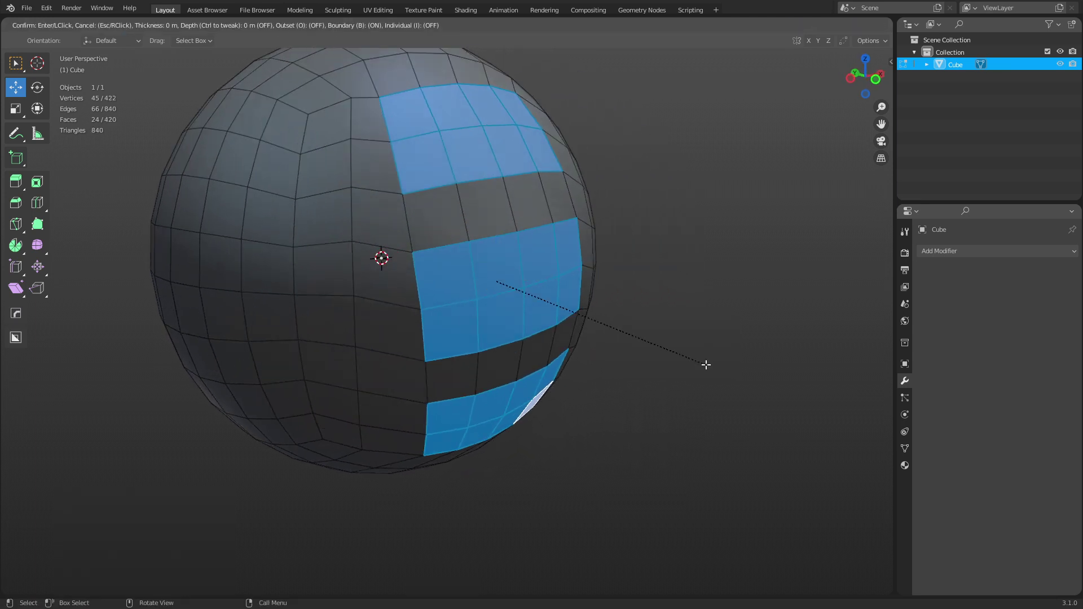
click(701, 364)
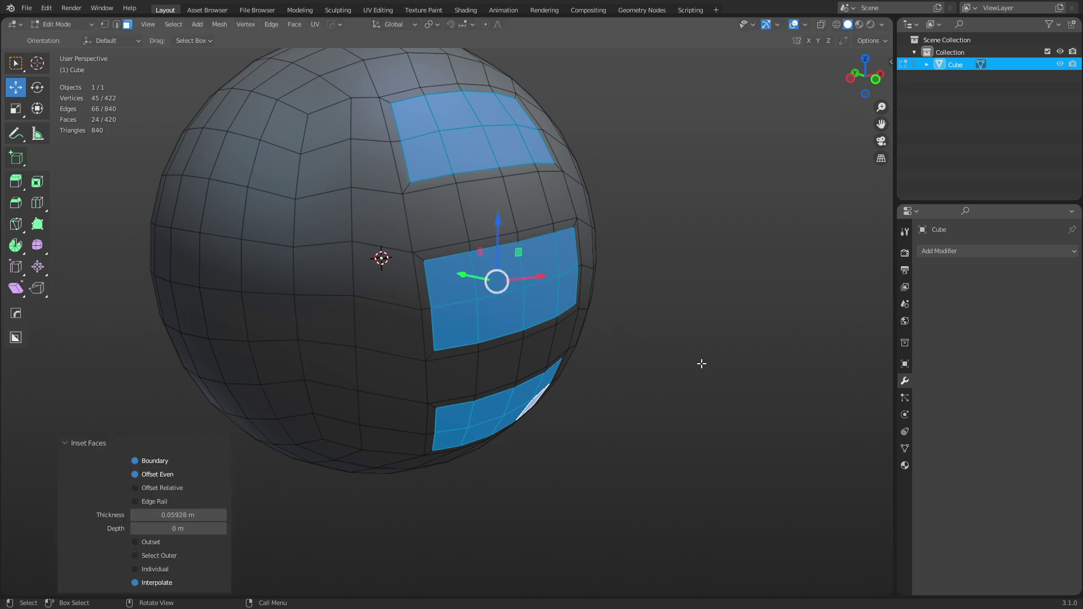
key(i)
key(ctrl)
click(696, 362)
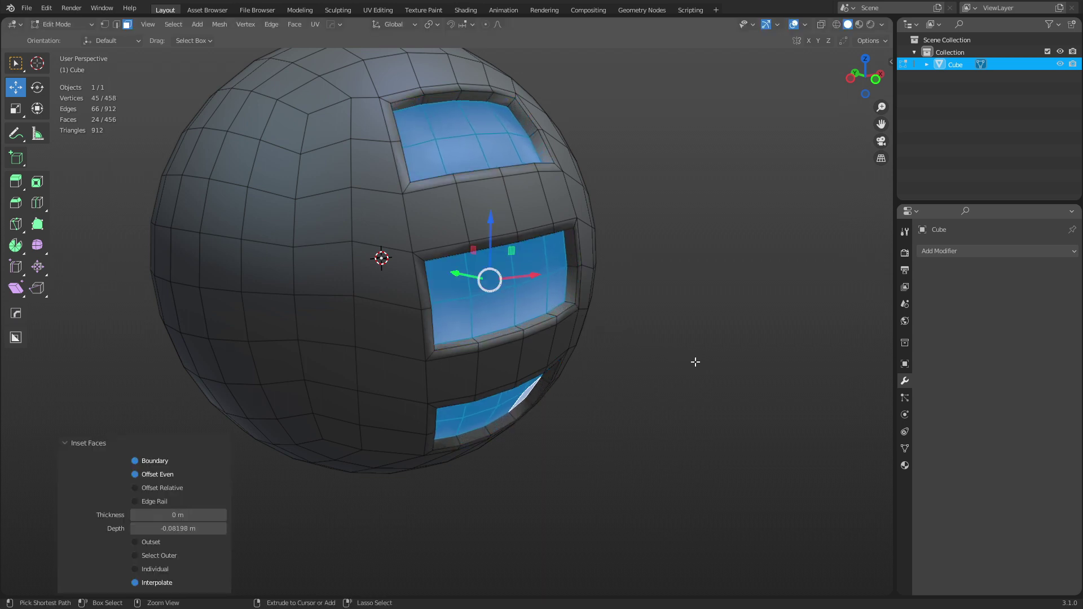
Inset the recessed faces by about 0.049 m and return to Object Mode
key(i)
click(693, 361)
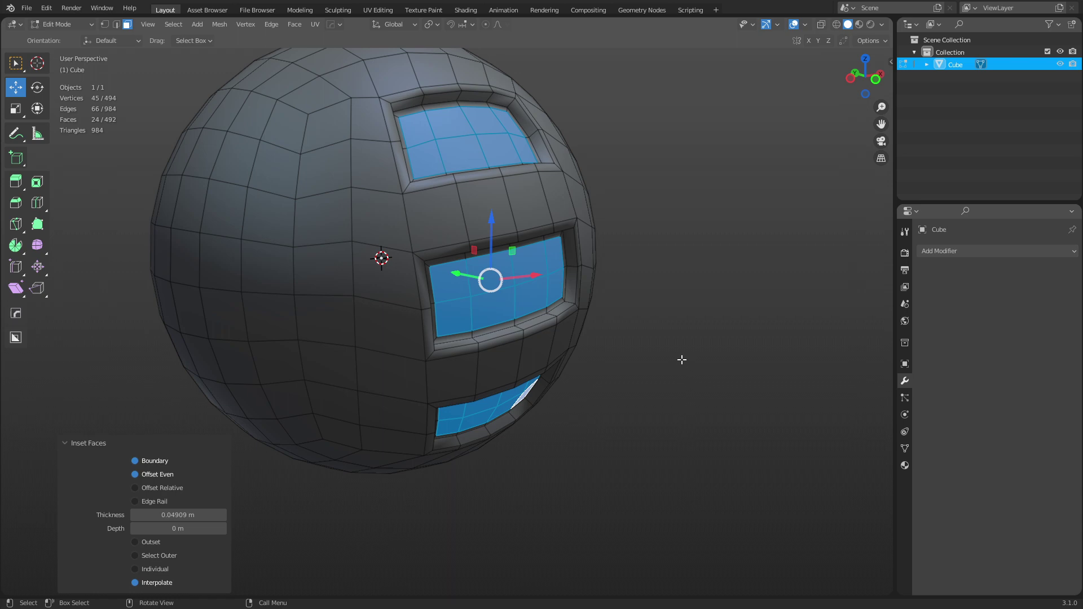
key(ctrl+Tab)
click(625, 365)
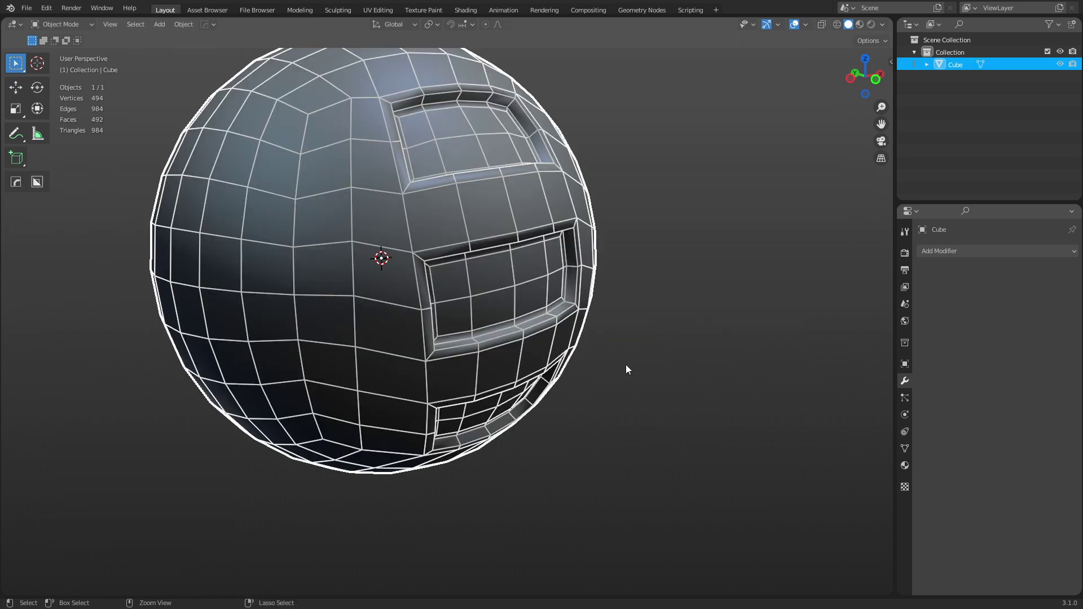
Add a Subdivision Surface modifier to the sphere with viewport level 3
key(ctrl+3)
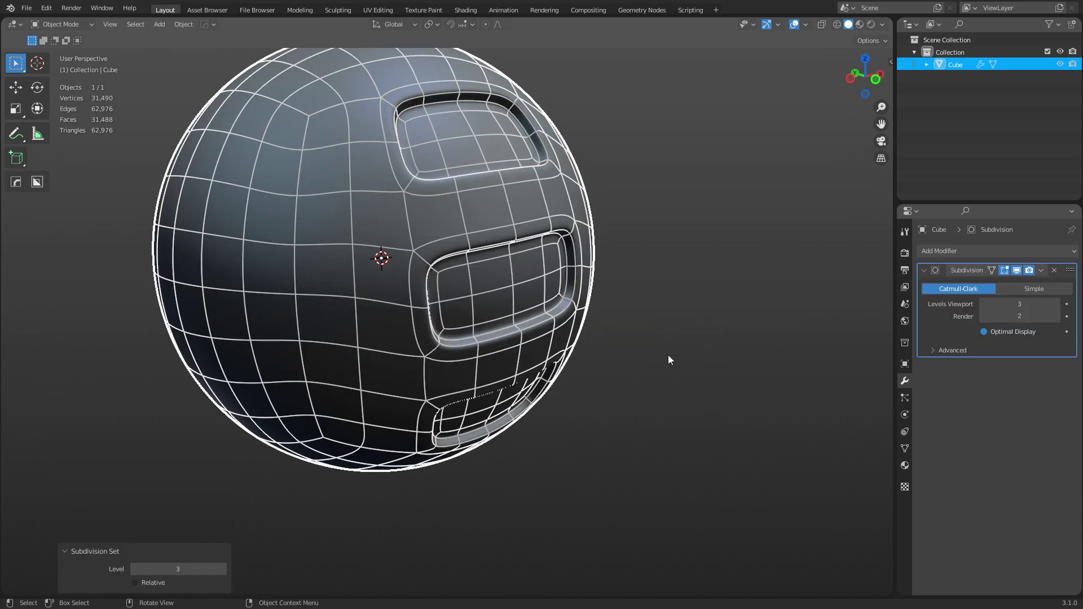
key(ctrl+Tab)
key(Escape)
Enter Edit Mode on the sphere, face it in front view, and start Surface Slide
key(ctrl+Tab)
click(670, 312)
middle_drag(669, 312, 582, 333)
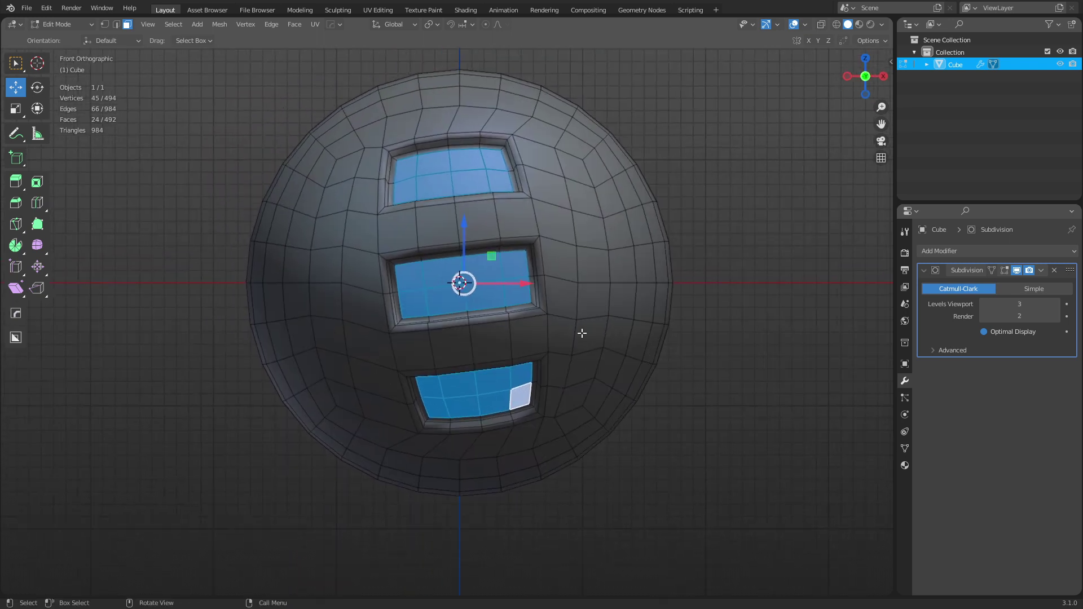
shift+middle_drag(440, 202, 459, 205)
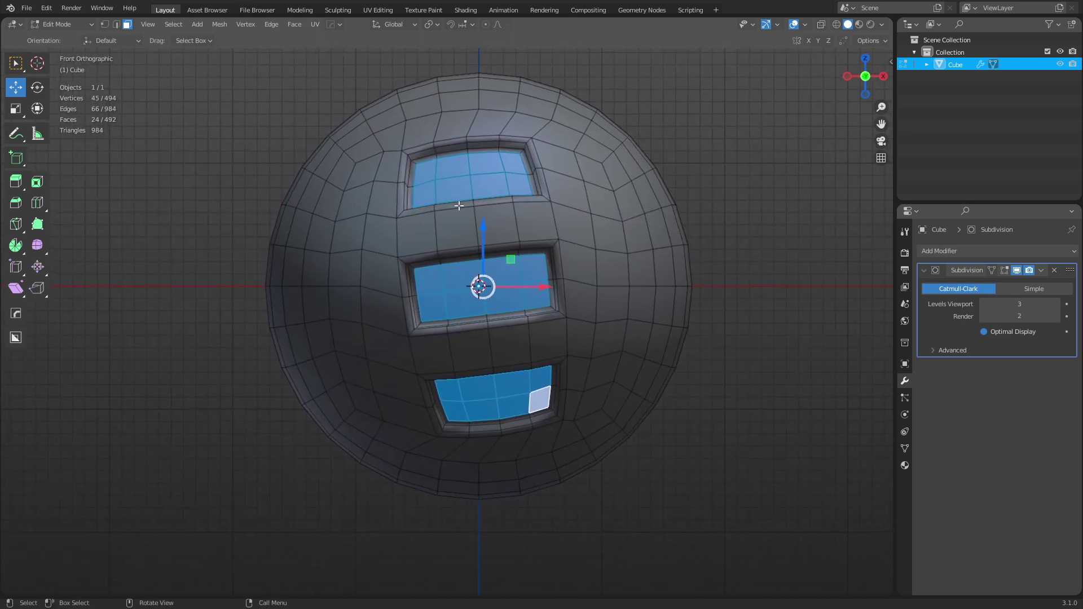
key(q)
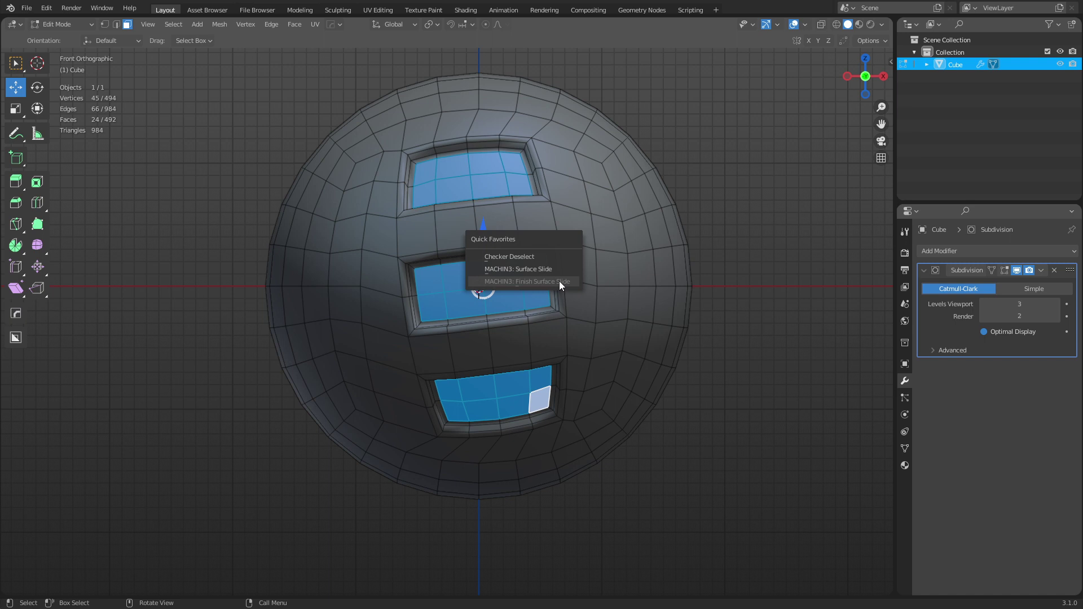
key(q)
click(603, 320)
Grow the selection three times so it covers the recess walls and rims of all three panels
key(ctrl+KP_Add)
key(ctrl+KP_Add)
key(ctrl+KP_Add)
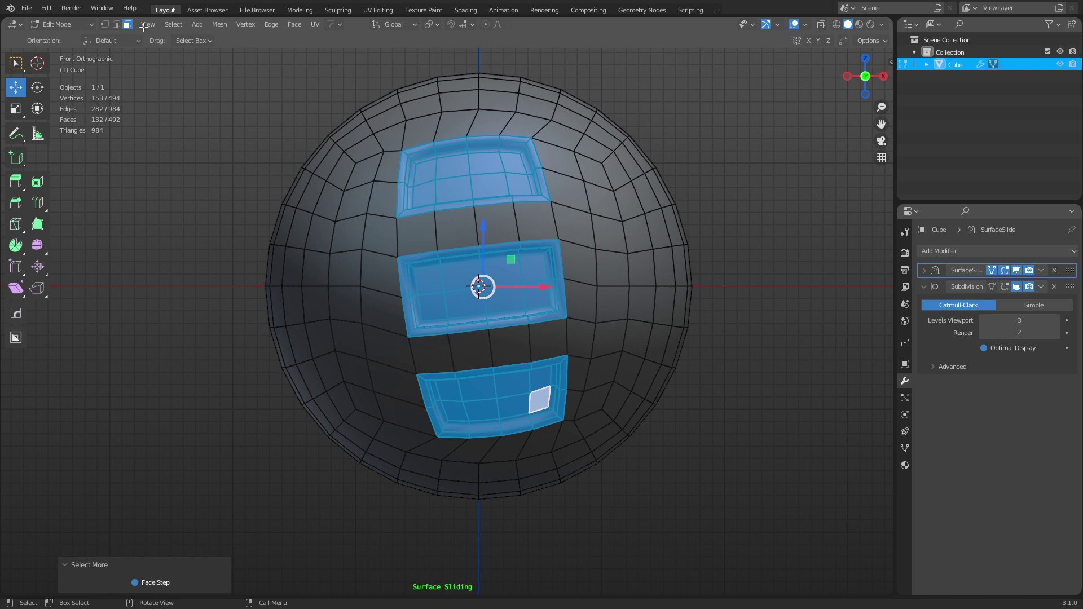
click(174, 24)
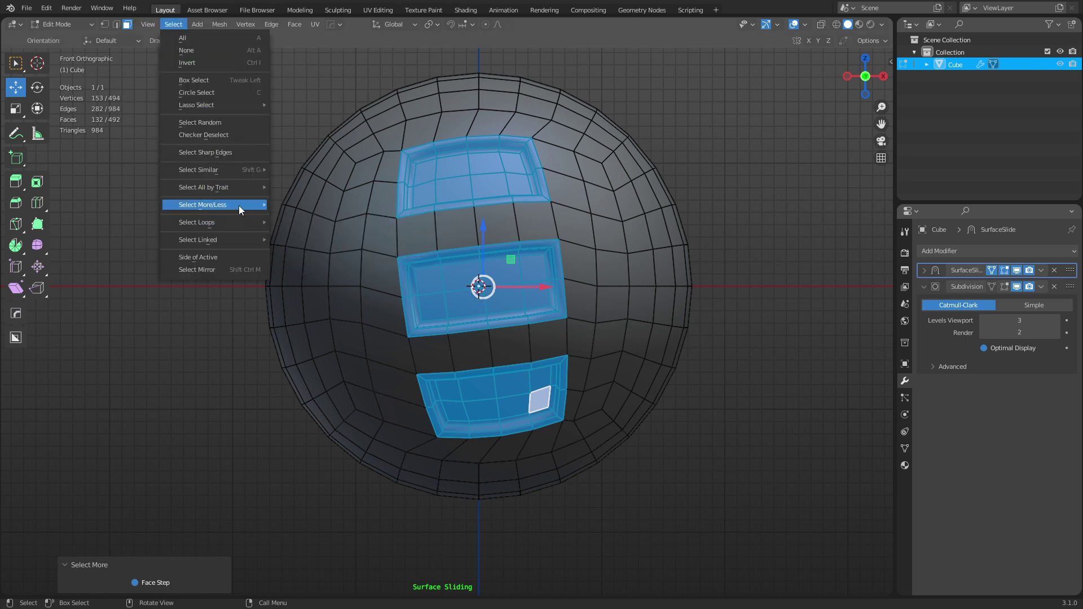
Try to rotate the three selected panels by 23.8° around the view axis
key(r)
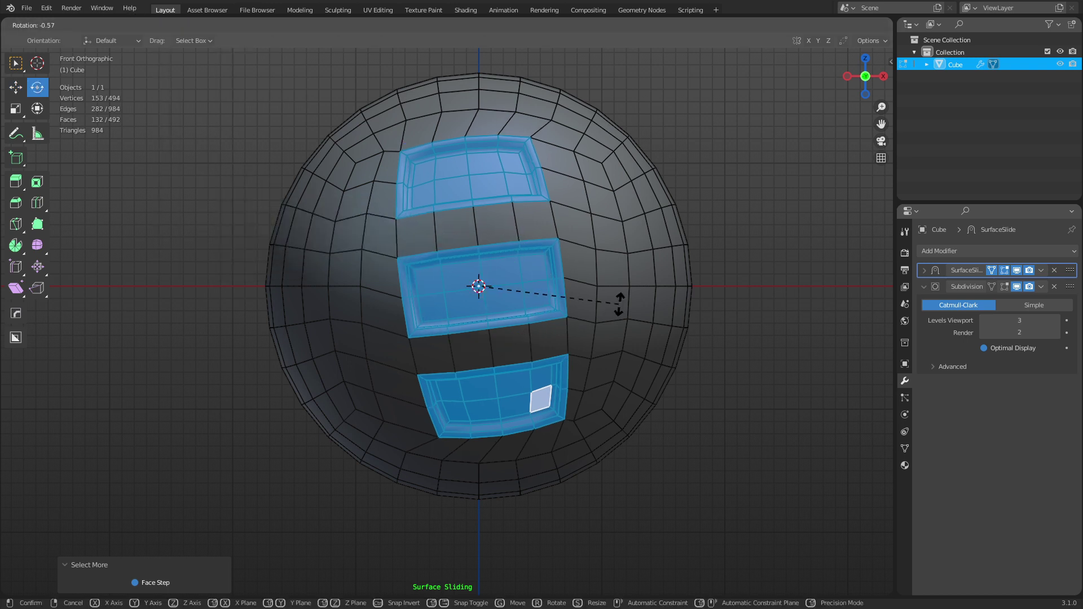
click(604, 357)
middle_drag(595, 345, 574, 275)
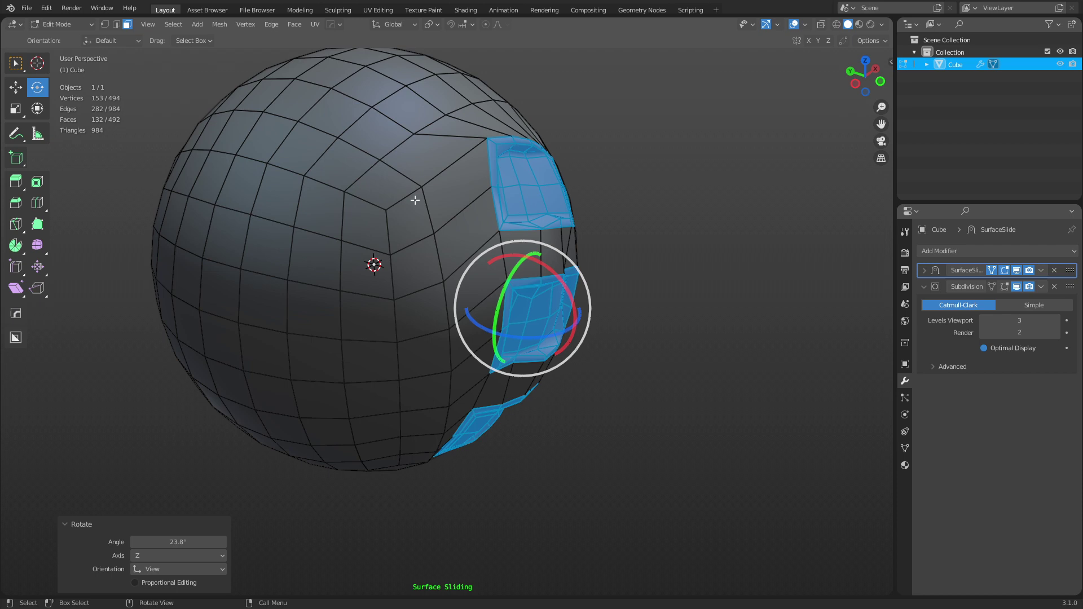
middle_drag(537, 244, 468, 164)
scroll(459, 136, up, 3)
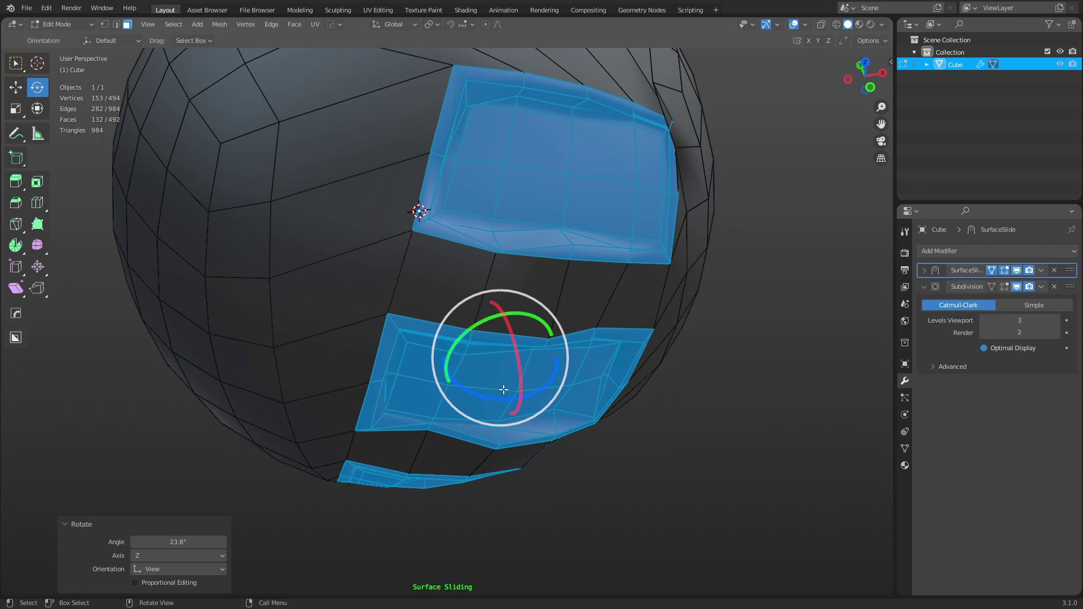
middle_drag(653, 317, 608, 271)
scroll(619, 310, down, 3)
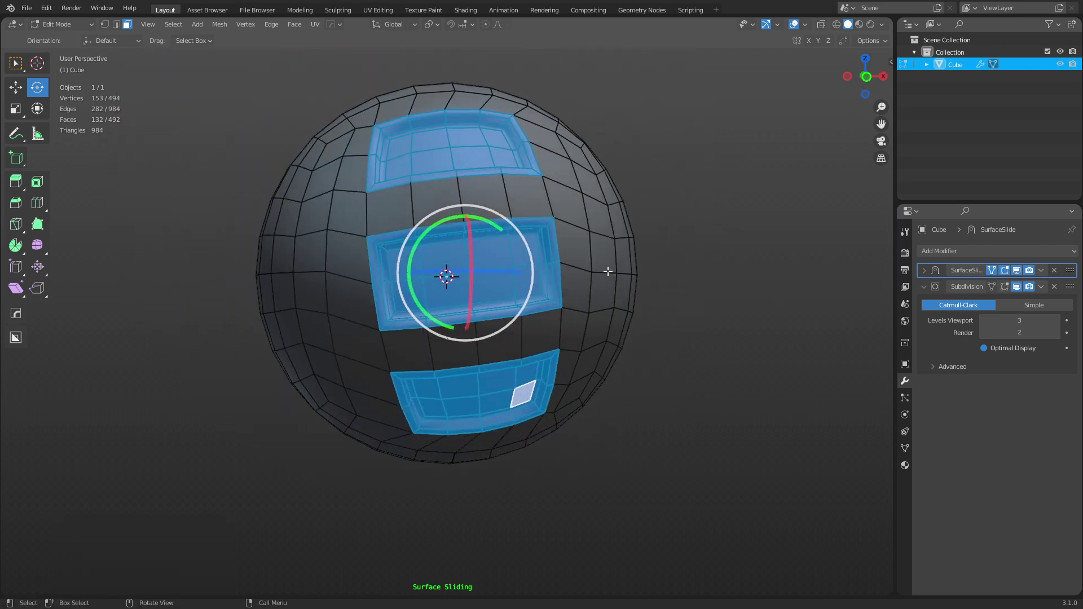
Select only the inner floor faces of the three recessed panels
click(416, 151)
middle_drag(397, 149, 521, 190)
ctrl+shift+click(521, 190)
shift+click(425, 305)
ctrl+shift+click(537, 310)
middle_drag(536, 309, 442, 357)
shift+click(426, 366)
ctrl+shift+click(529, 387)
Reduce the selection to the boundary loops of the panel floors and dissolve those edges
key(2)
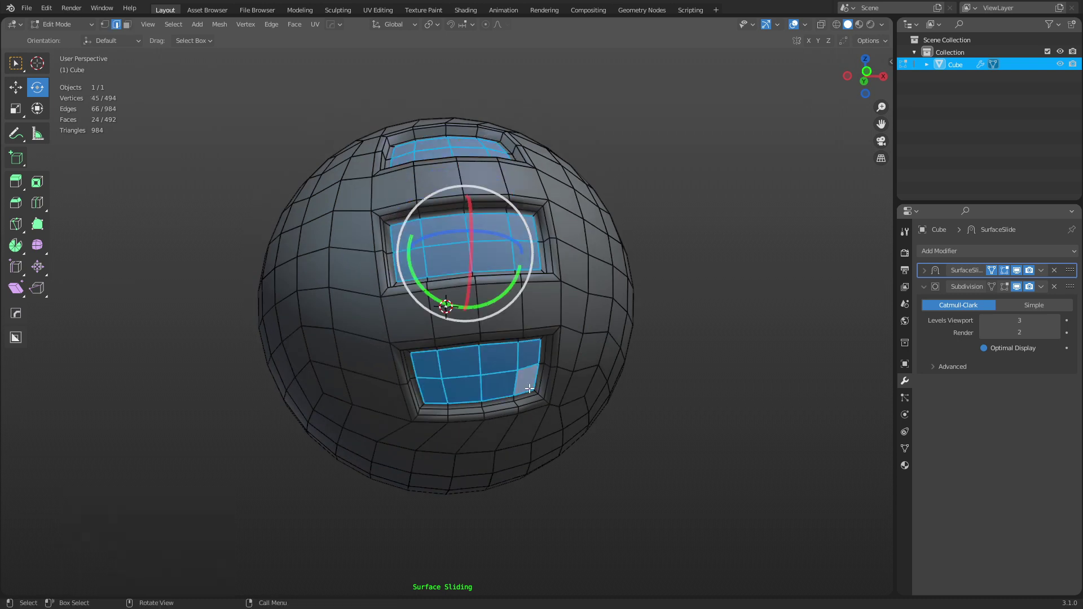
key(ctrl+2)
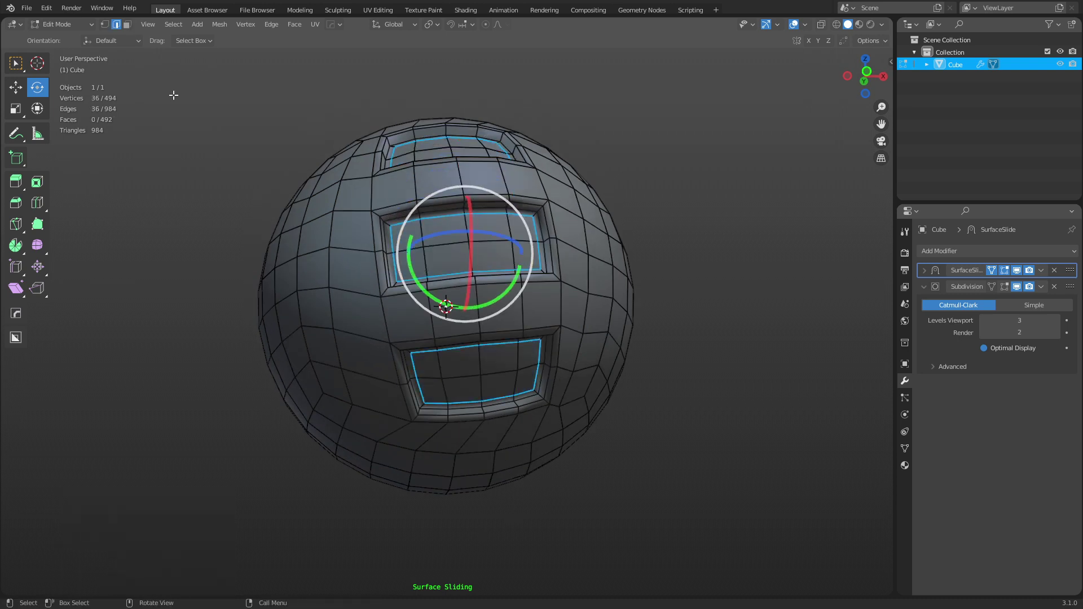
click(173, 25)
mouse_move(236, 222)
middle_drag(595, 309, 637, 328)
key(ctrl+e)
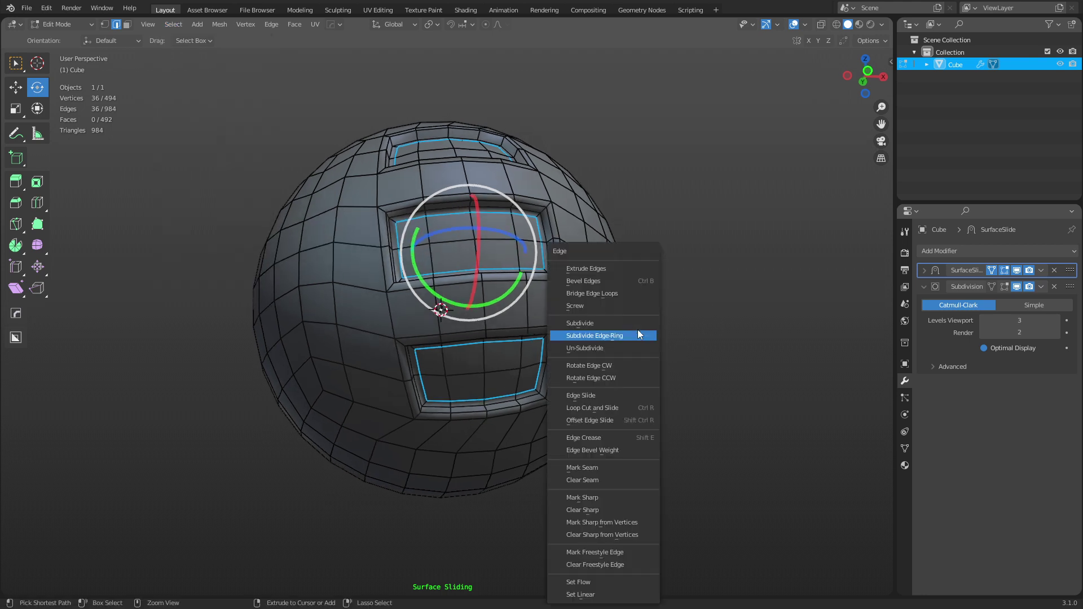
key(Escape)
key(ctrl+x)
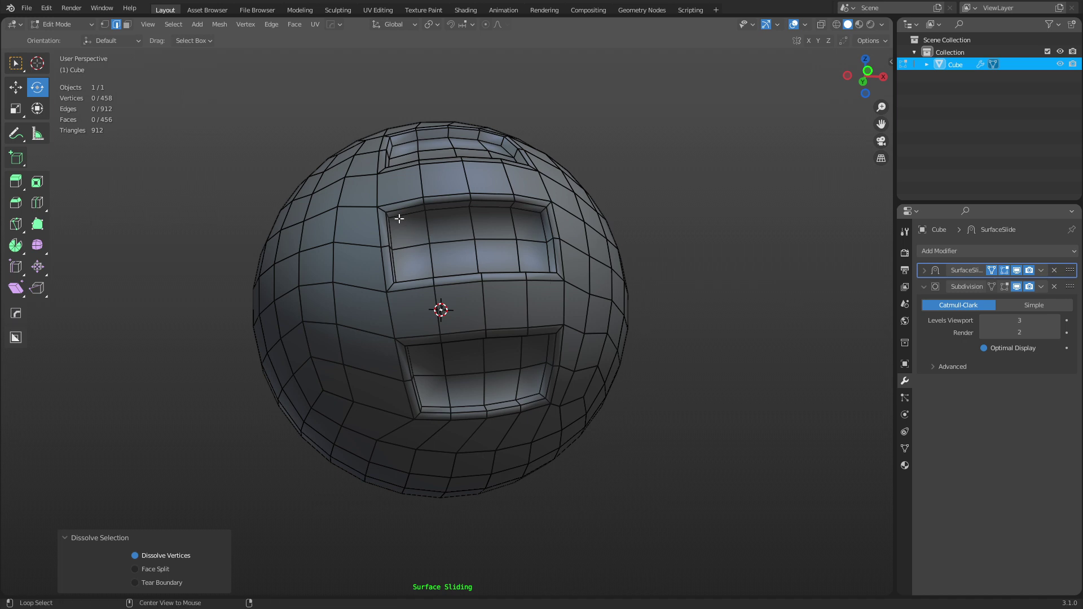
alt+click(400, 218)
alt+shift+click(395, 265)
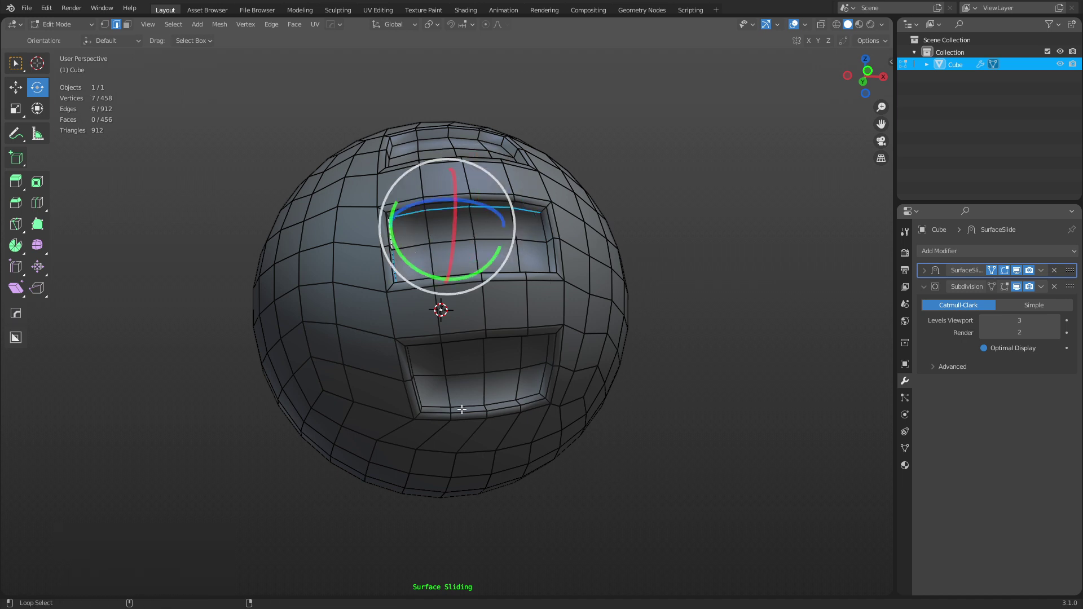
alt+shift+click(462, 406)
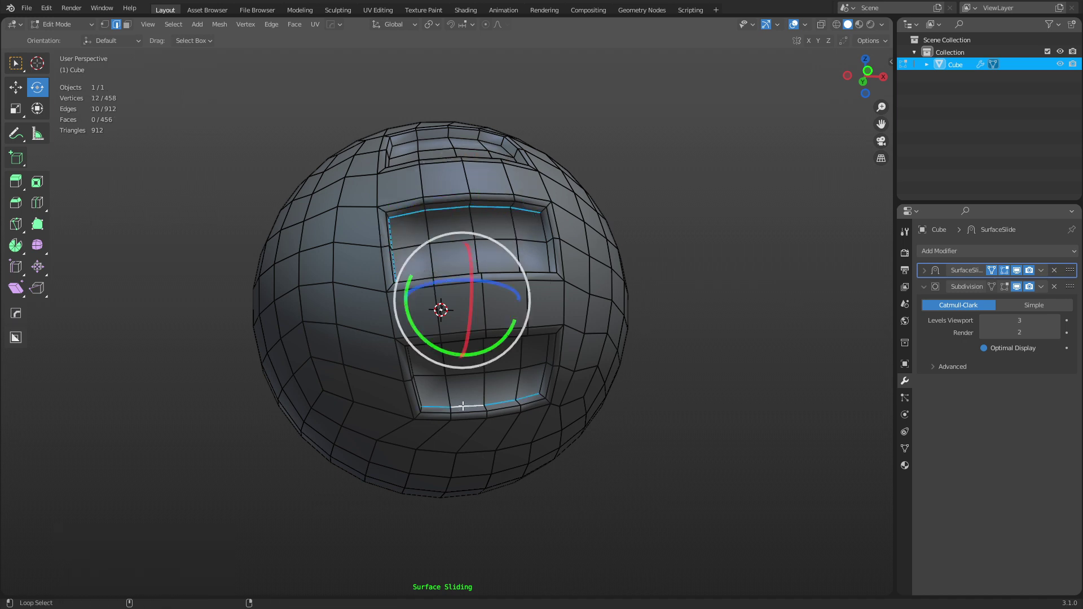
Select the remaining floor faces of the three recesses and dissolve their boundary loops, flattening the recesses
key(3)
click(426, 374)
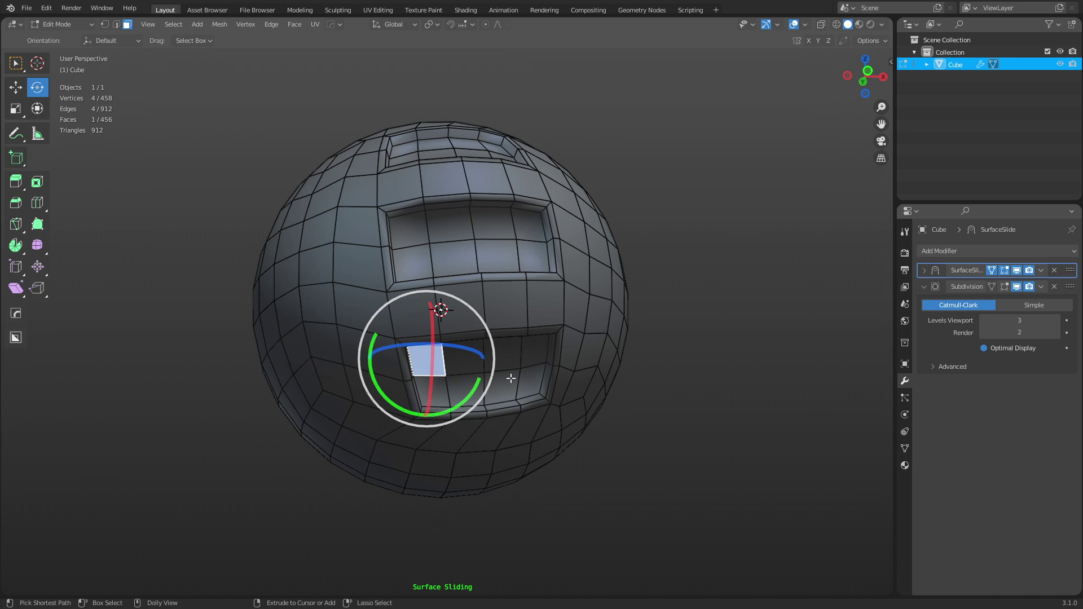
ctrl+shift+click(530, 383)
middle_drag(495, 297, 438, 225)
shift+click(393, 302)
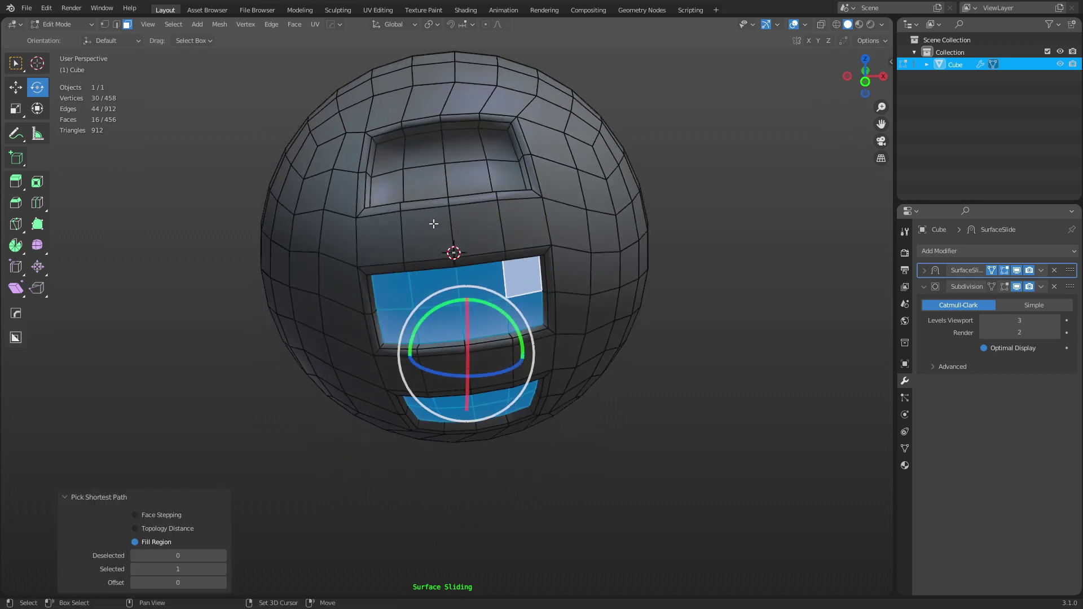
shift+click(387, 187)
ctrl+shift+click(495, 144)
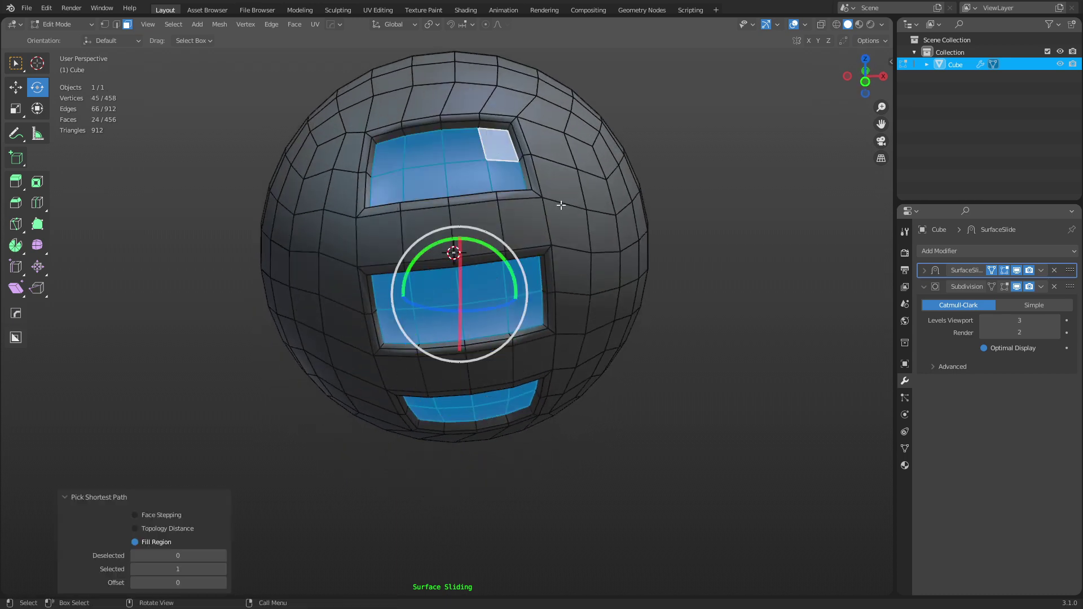
key(2)
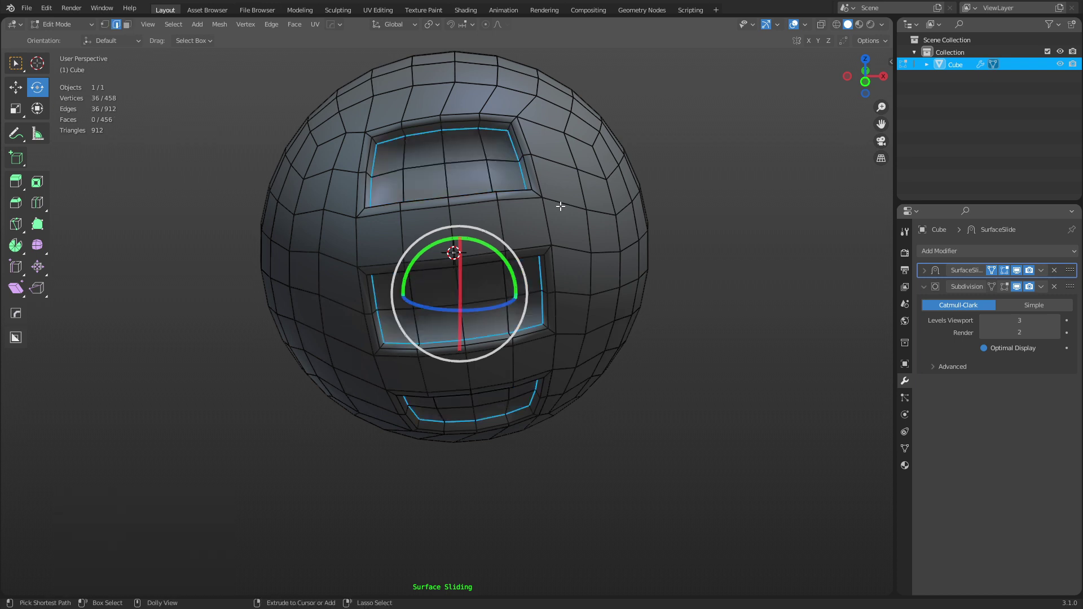
key(ctrl+x)
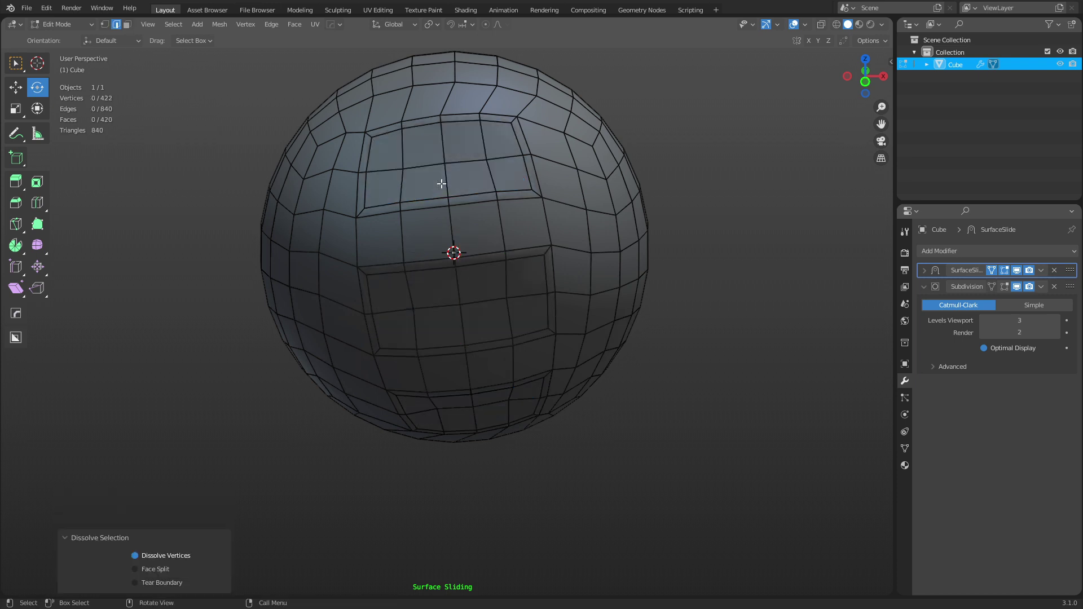
Select the inner face blocks of the three flattened panels and reduce the selection to their boundary loops
key(3)
click(373, 198)
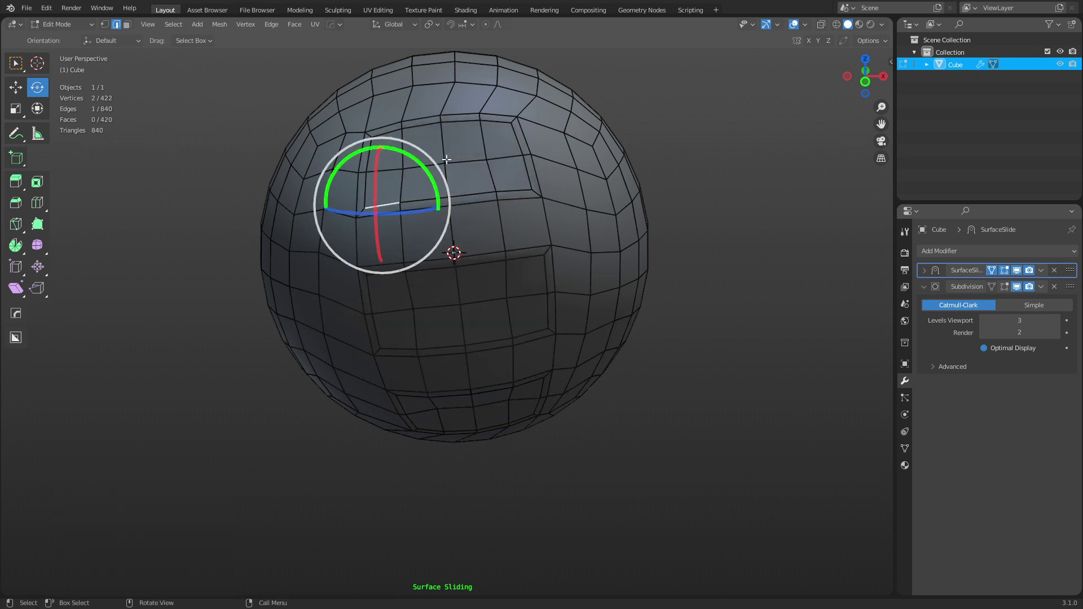
shift+click(384, 187)
ctrl+shift+click(489, 148)
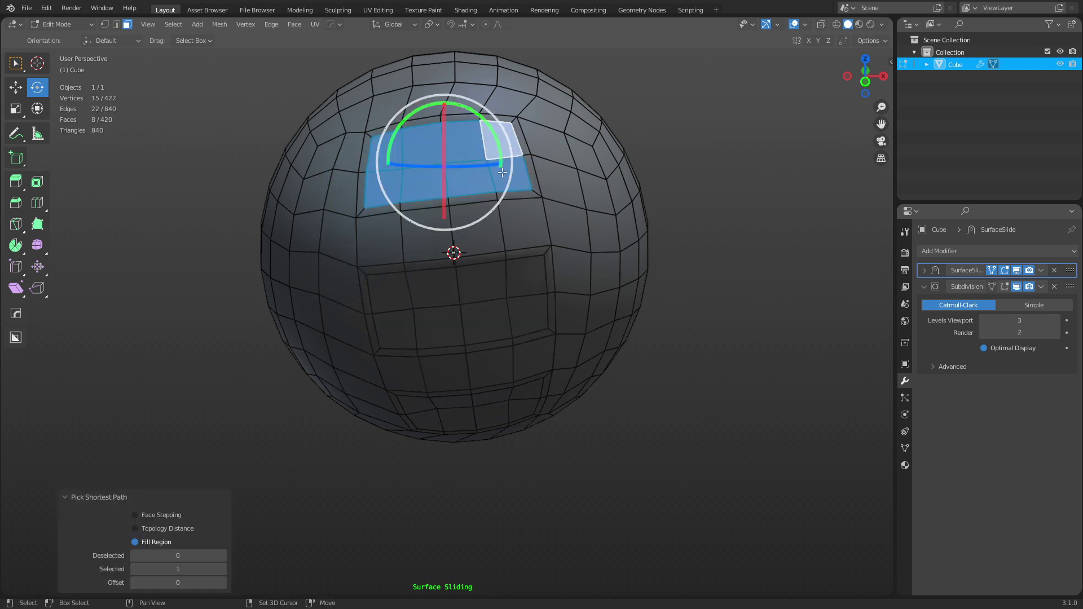
shift+click(399, 291)
ctrl+shift+click(539, 314)
middle_drag(540, 314, 425, 380)
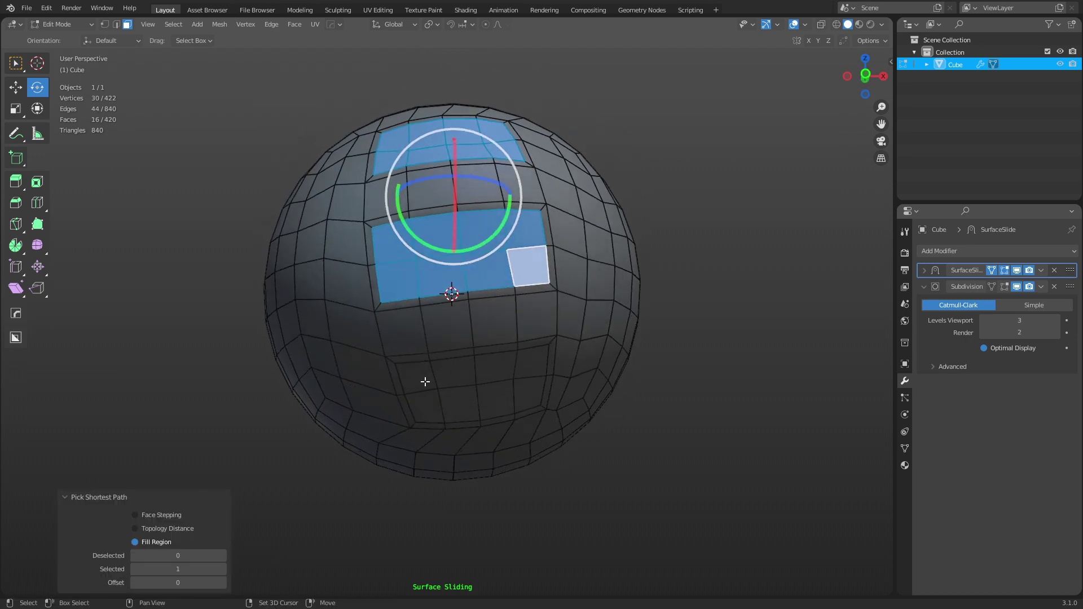
shift+click(420, 378)
ctrl+shift+click(536, 395)
key(2)
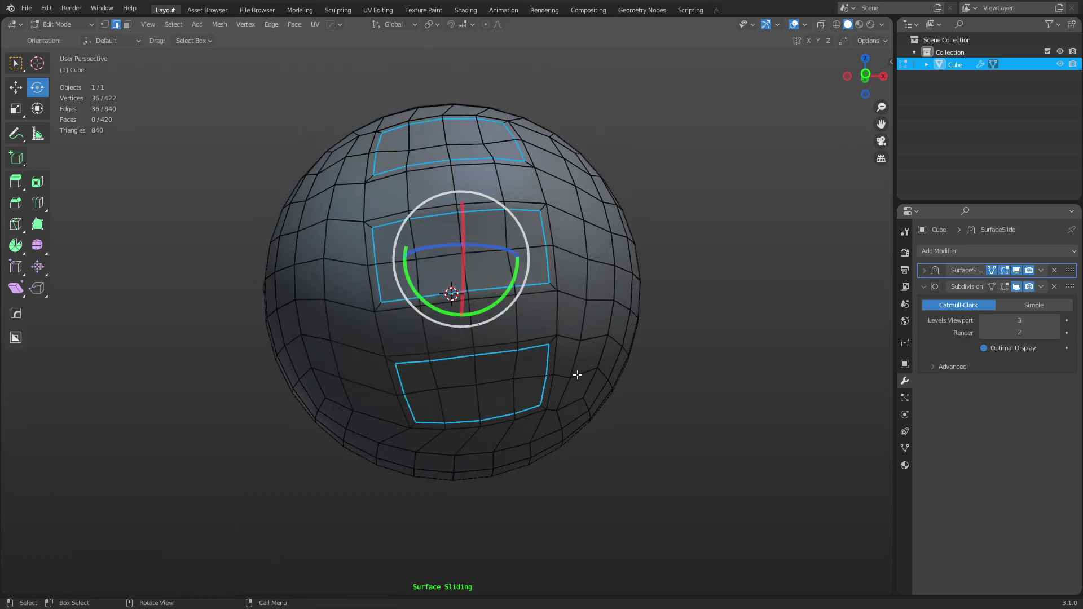
Try to dissolve the boundary loops around the three inner face blocks
key(ctrl+x)
middle_drag(577, 375, 611, 357)
middle_drag(607, 263, 598, 336)
key(ctrl+z)
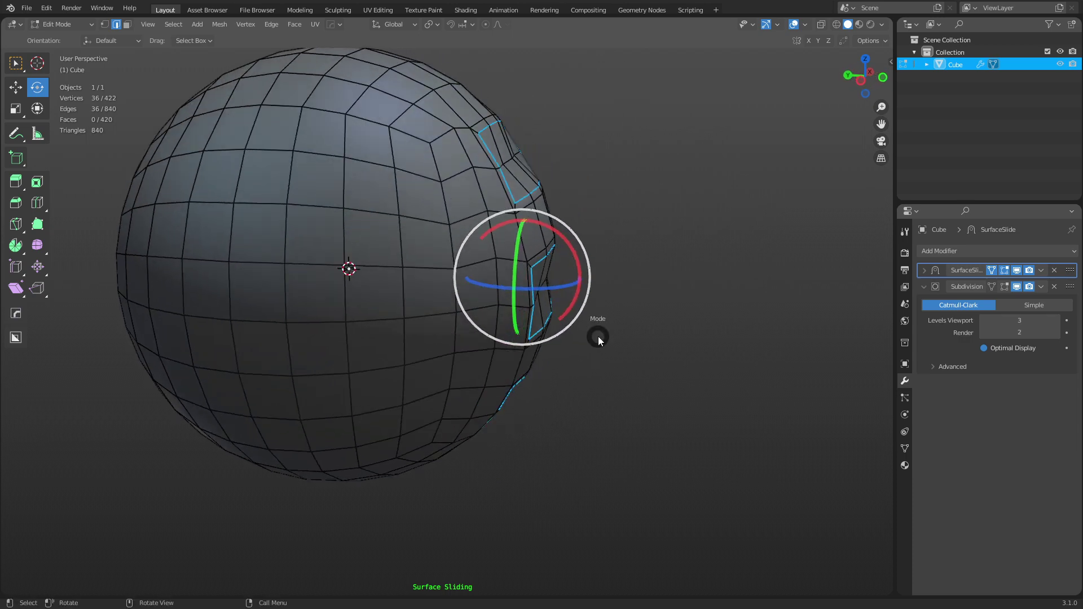
Examine the subdivided sphere in Object Mode, and return to Edit Mode
click(530, 340)
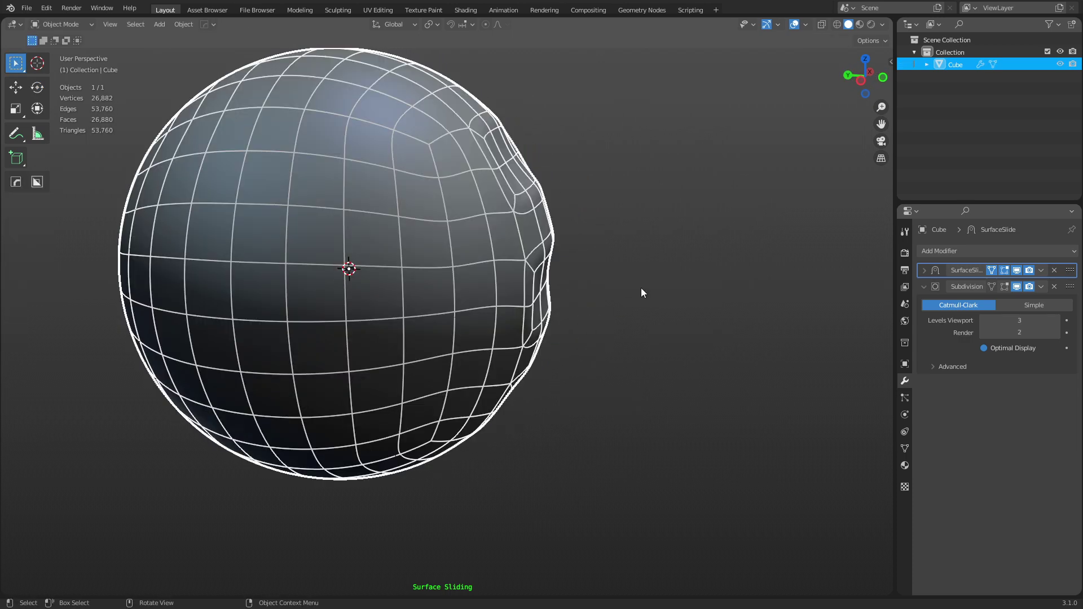
scroll(641, 288, up, 2)
middle_drag(621, 298, 473, 261)
key(Tab)
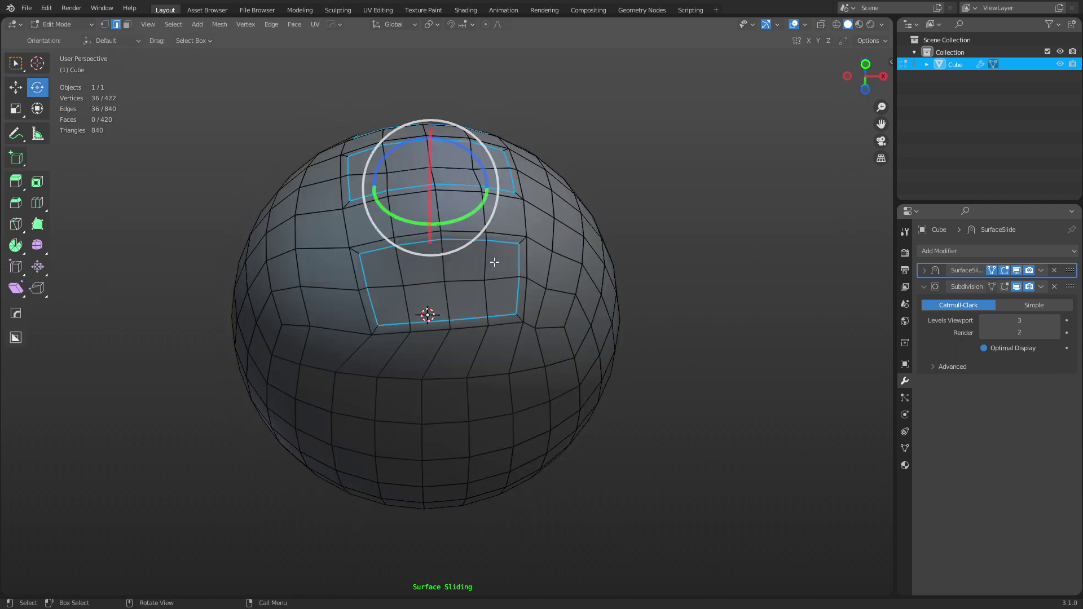
Select the narrow face loops framing each of the three panels
key(alt+a)
alt+click(373, 333)
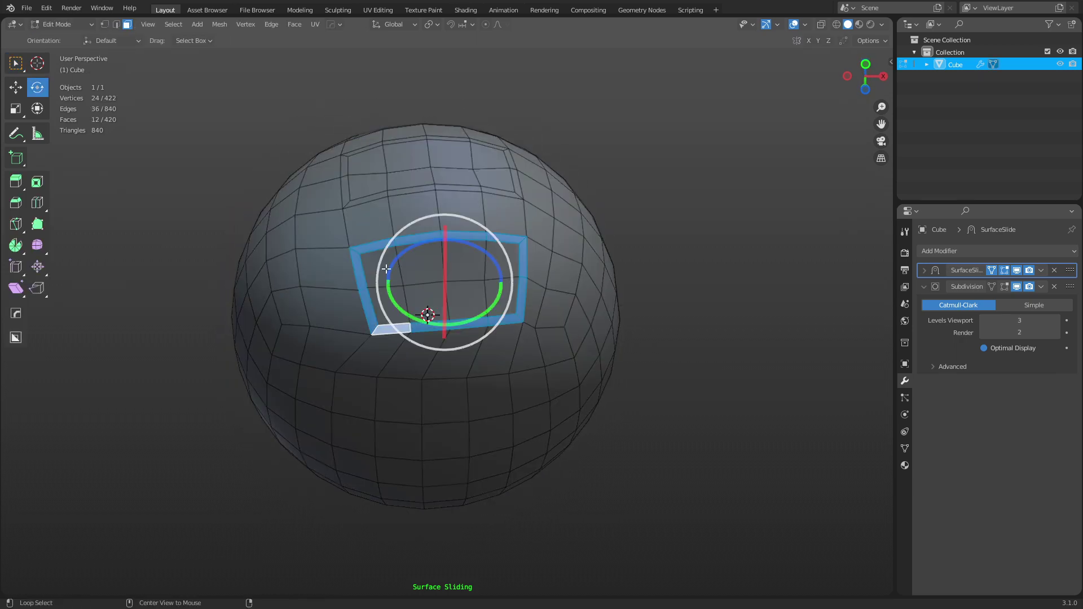
middle_drag(373, 333, 358, 229)
alt+shift+click(350, 286)
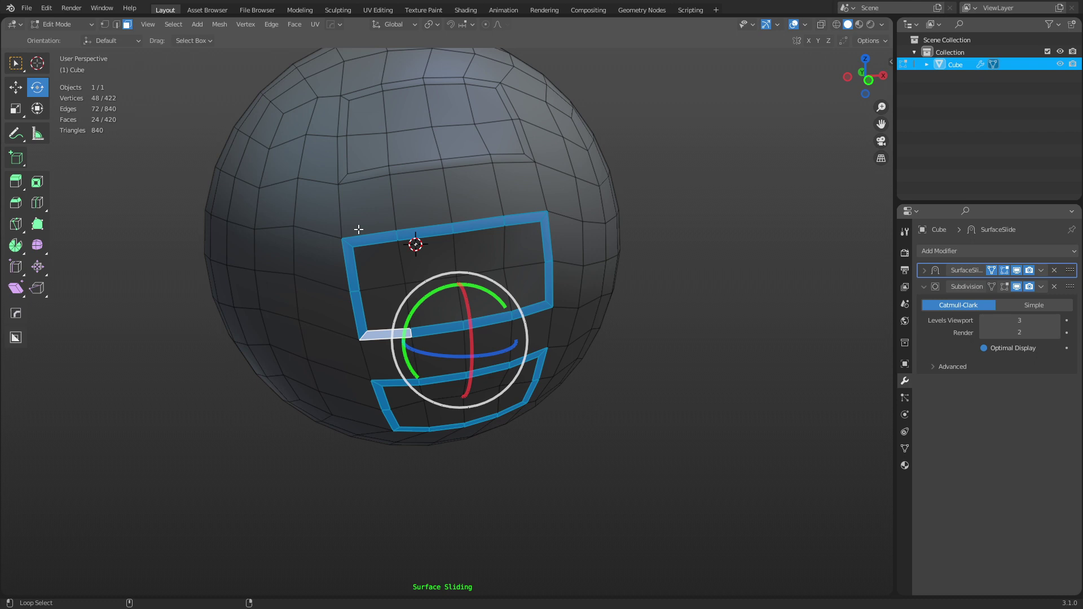
middle_drag(343, 181, 366, 220)
alt+shift+click(559, 369)
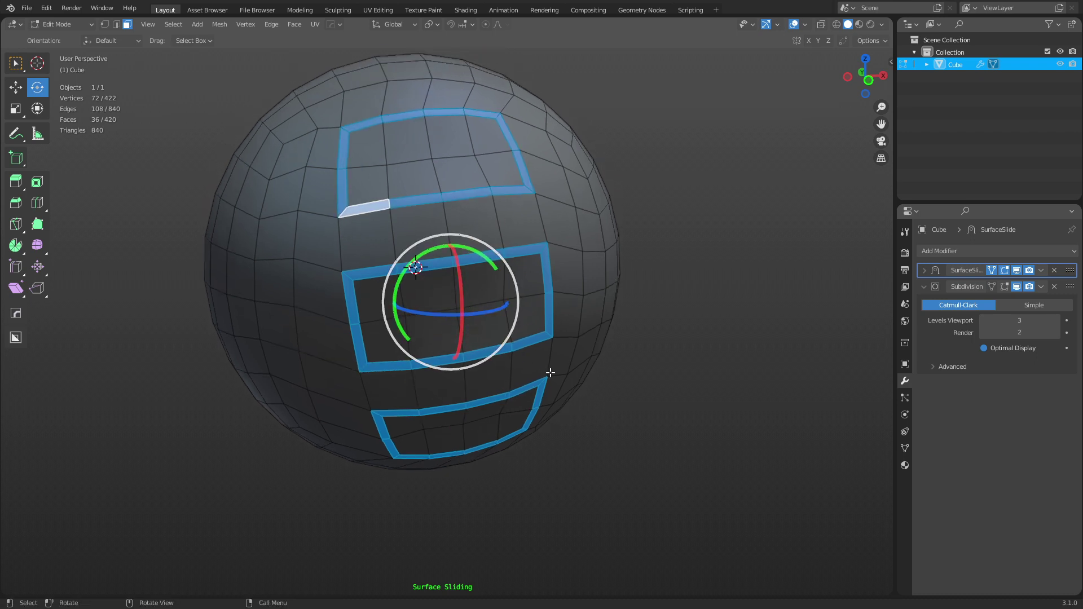
Inset the selected frame faces around the three panels with a thickness of about 0.0095 m
middle_drag(566, 370, 549, 363)
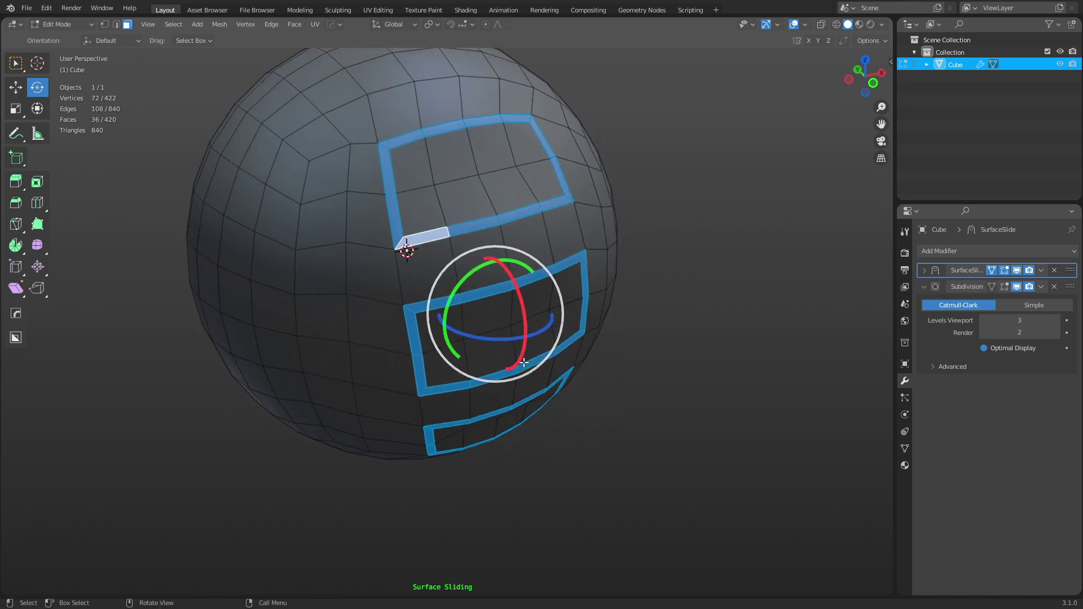
middle_drag(494, 399, 564, 328)
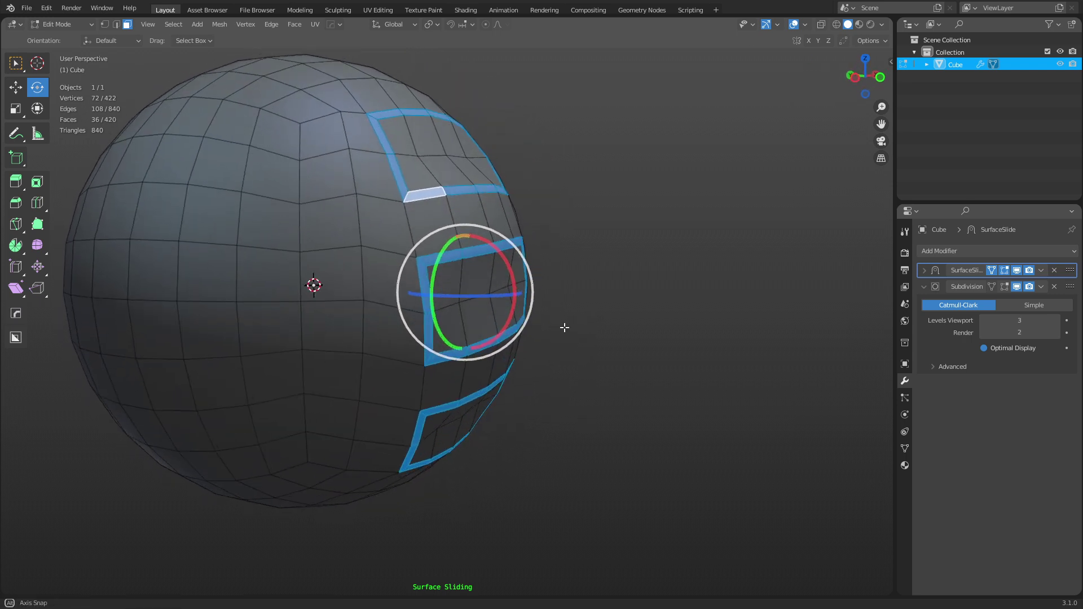
key(i)
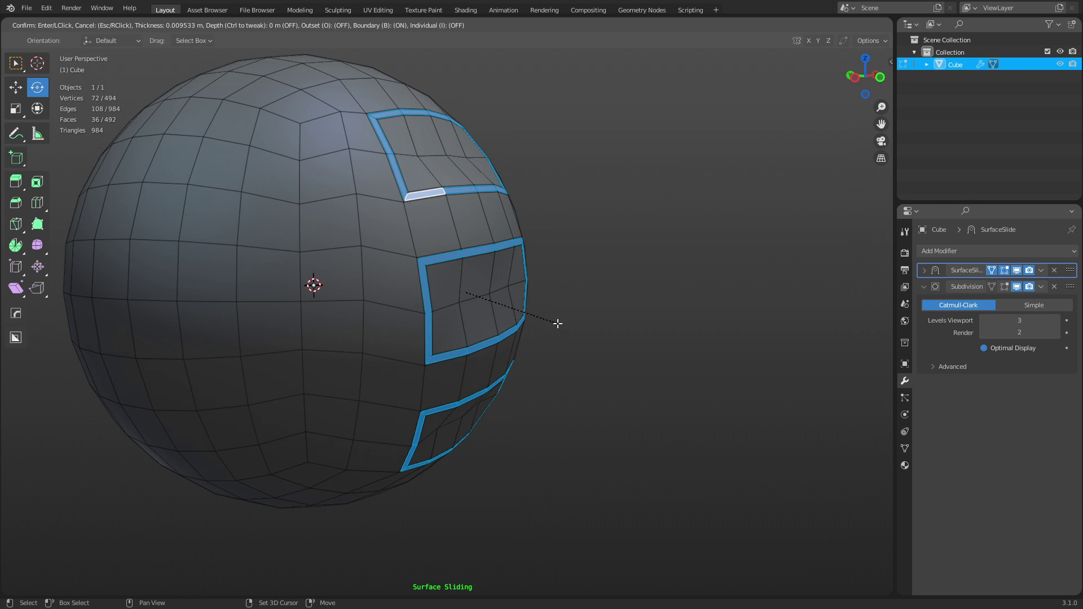
click(556, 321)
Finish the surface slide and raise the selected frame faces with an inset of 0 m thickness and 0.0415 m depth
key(i)
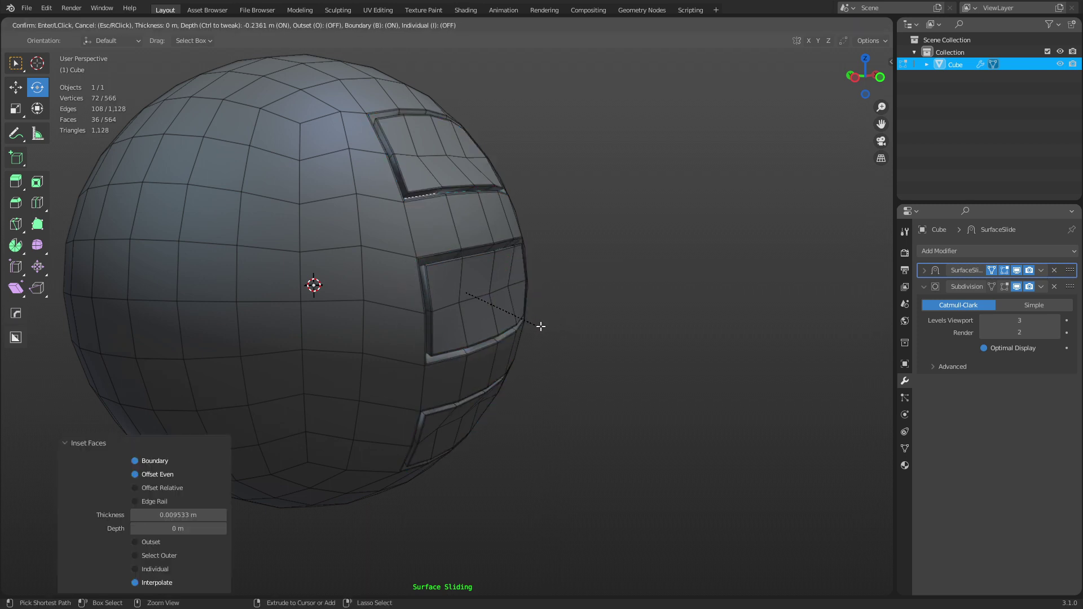
right_click(552, 326)
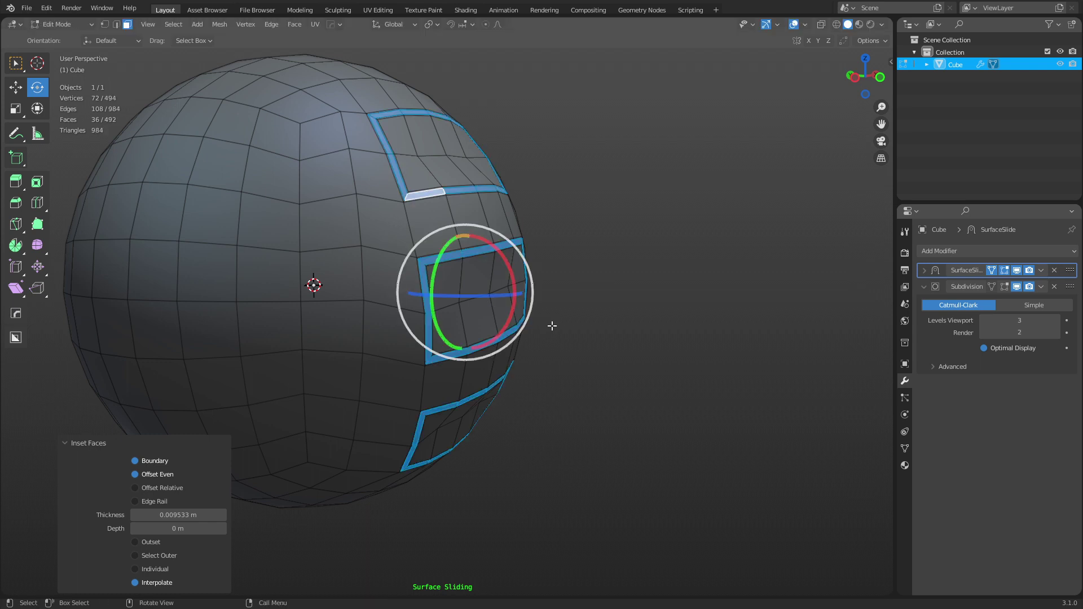
right_click(551, 326)
click(553, 337)
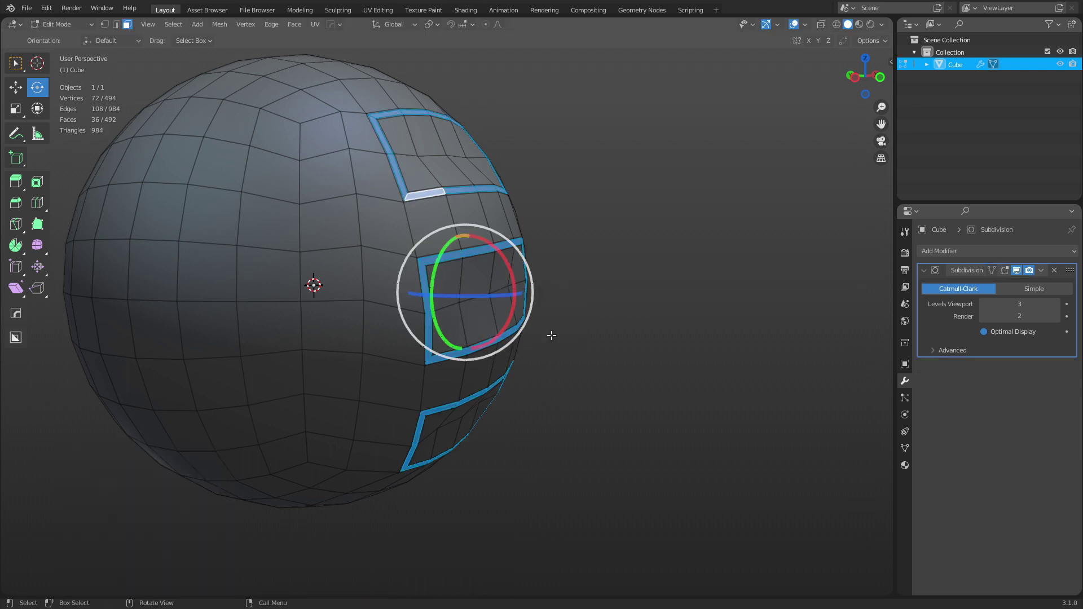
key(i)
click(555, 335)
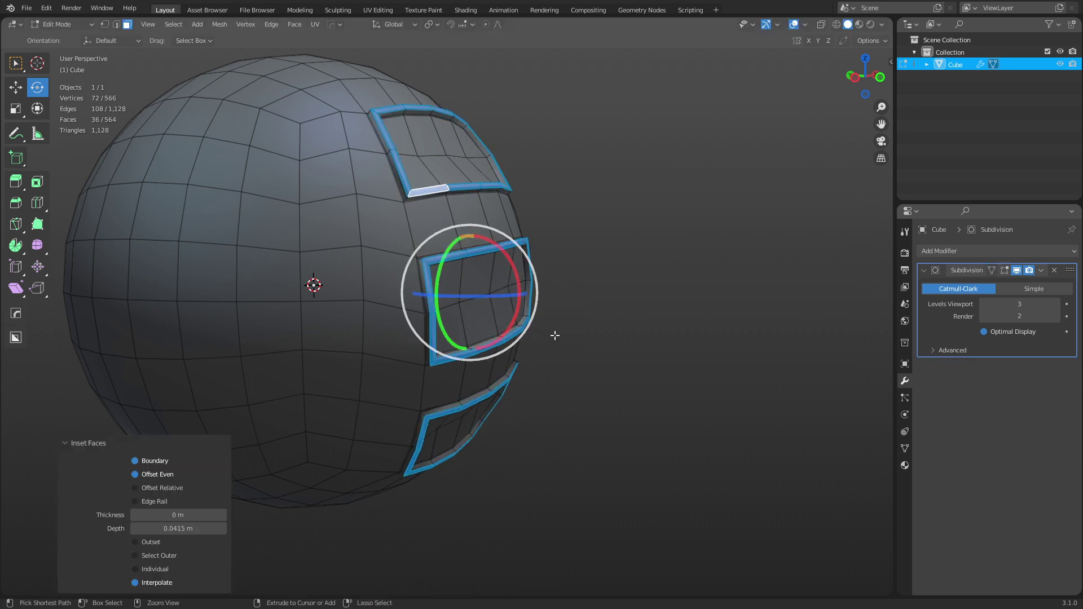
Switch to Object Mode and examine the raised frames on the smoothed sphere
key(ctrl+Tab)
click(523, 337)
middle_drag(523, 337, 519, 389)
key(q)
key(Escape)
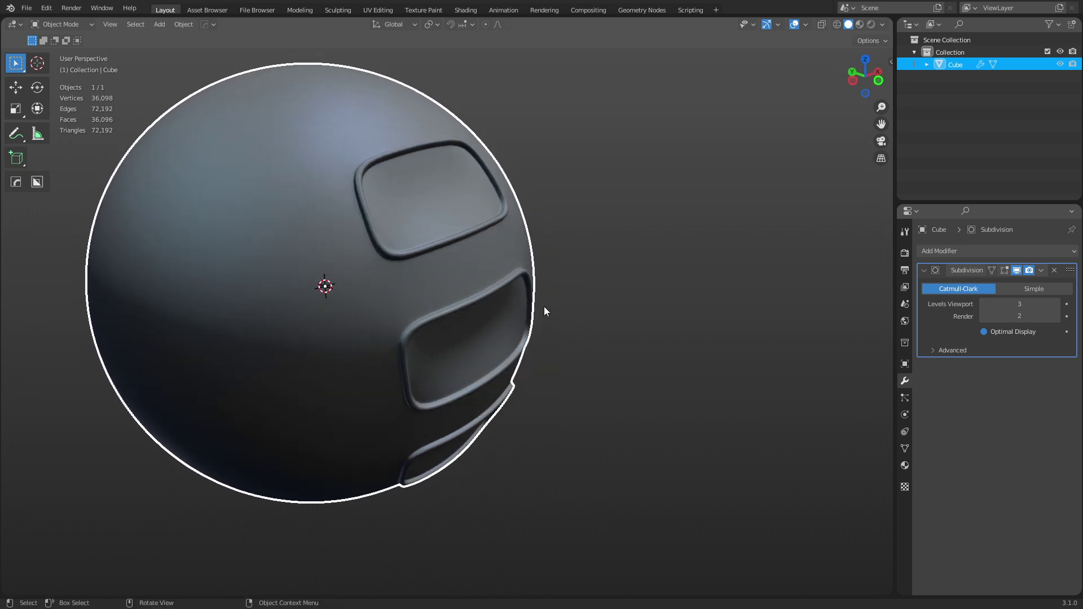
Start a new Surface Slide on the sphere in Edit Mode and return to Object Mode
key(Tab)
key(q)
click(582, 293)
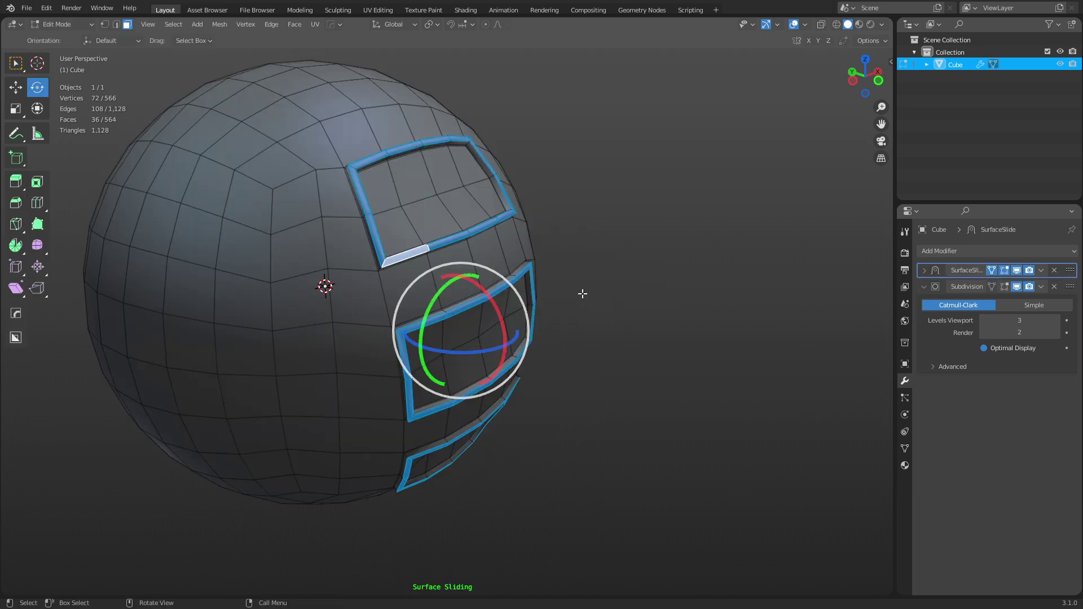
key(Tab)
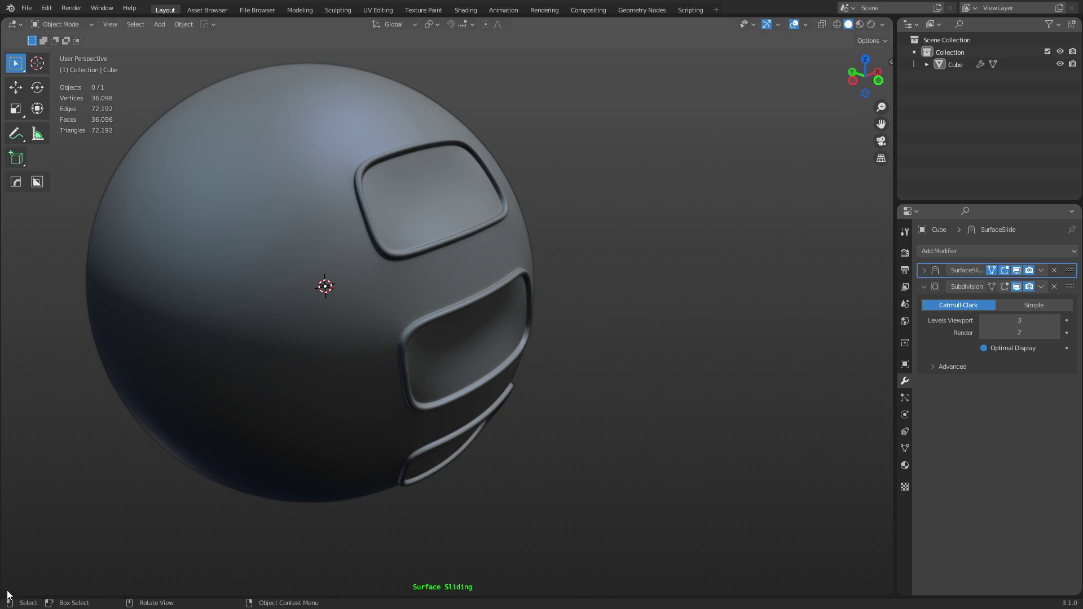